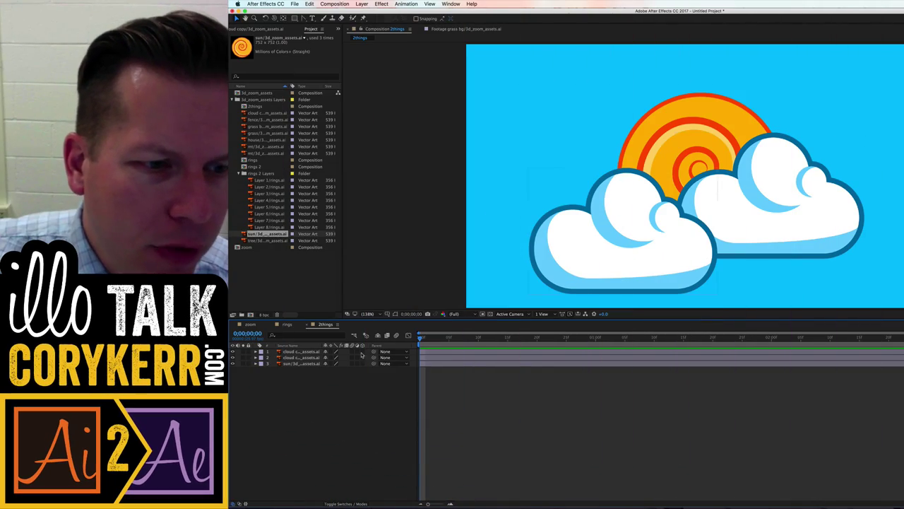
Make the sun and both cloud layers 3D and shift them in depth.
click(302, 351)
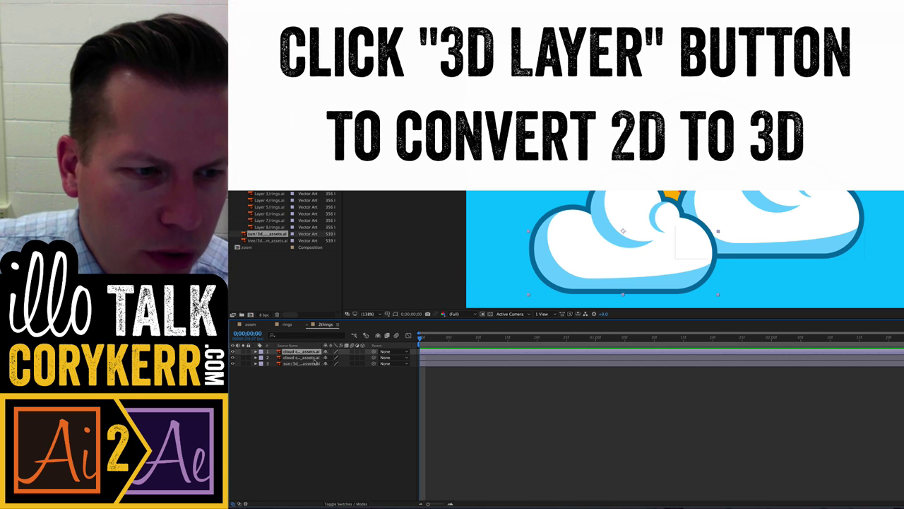
shift+click(316, 363)
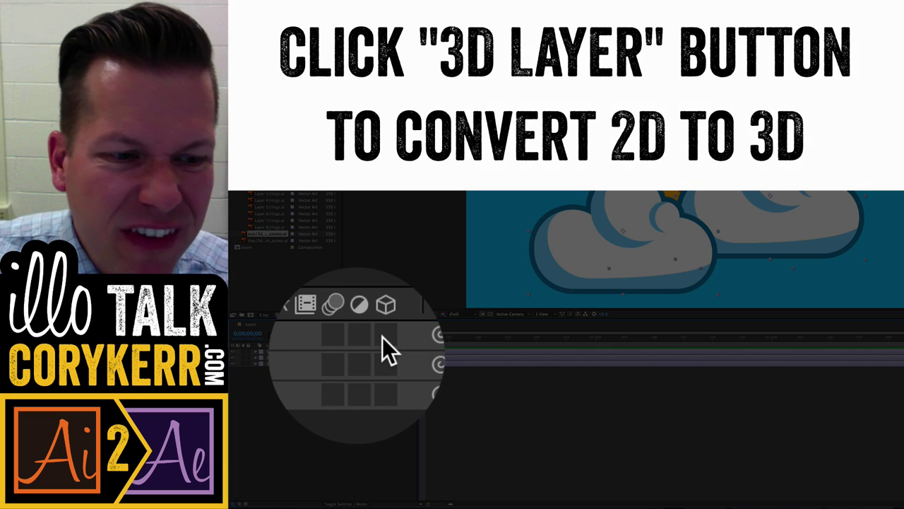
click(383, 337)
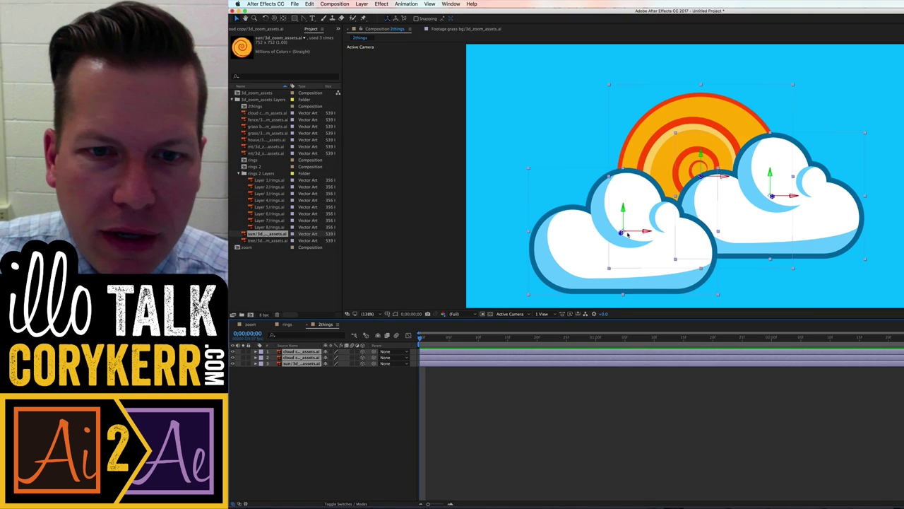
drag(636, 219, 575, 318)
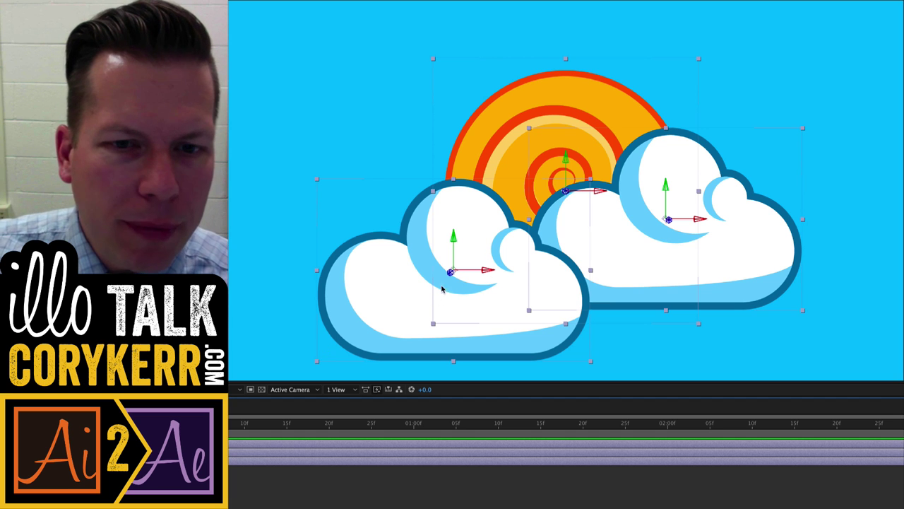
mouse_move(442, 290)
mouse_down()
mouse_move(353, 293)
mouse_move(396, 288)
mouse_up()
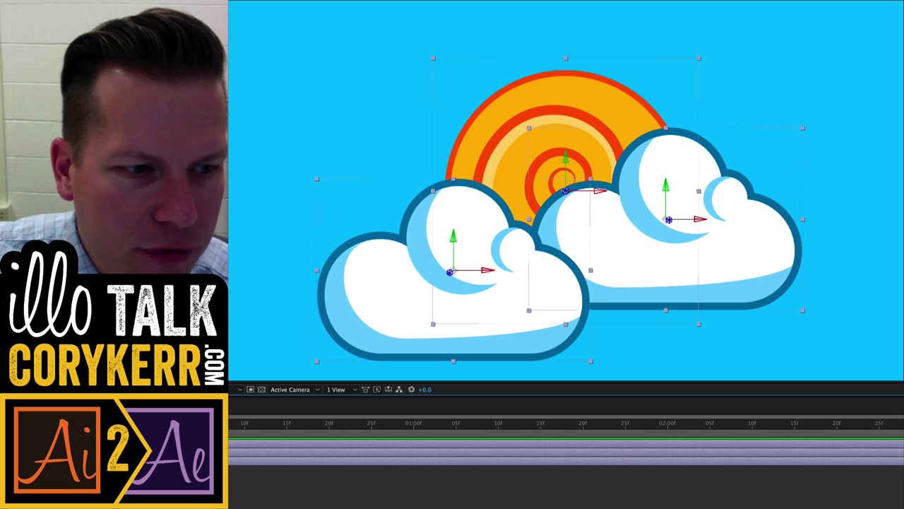
Bring the left cloud toward the camera and push the sun back behind the clouds.
key(ctrl+shift+a)
click(357, 297)
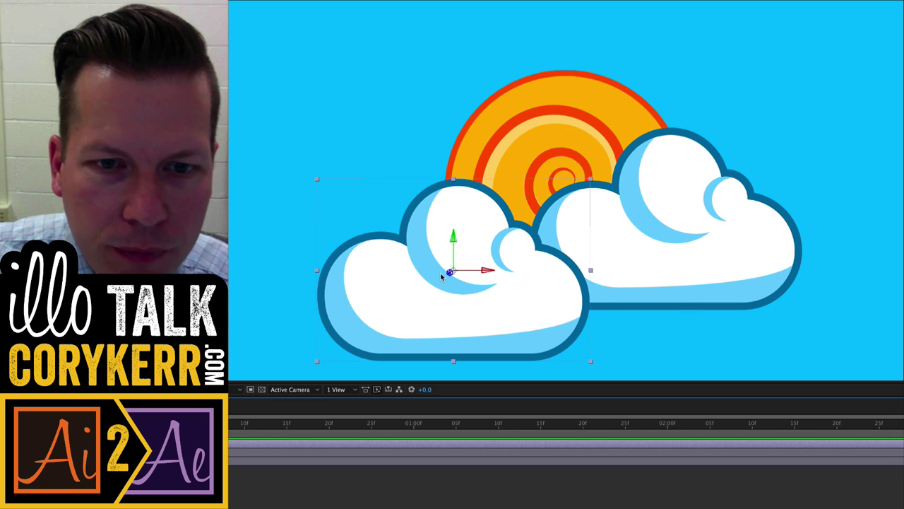
drag(445, 275, 452, 226)
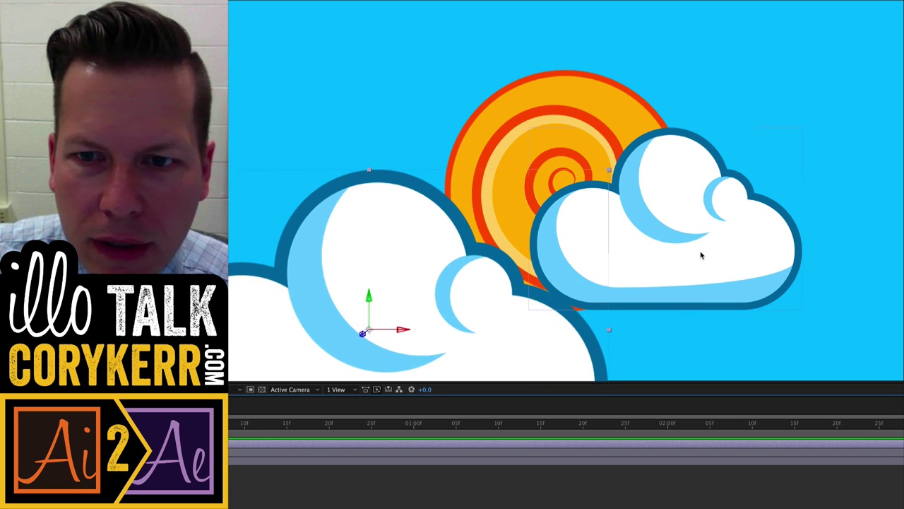
click(702, 256)
click(561, 120)
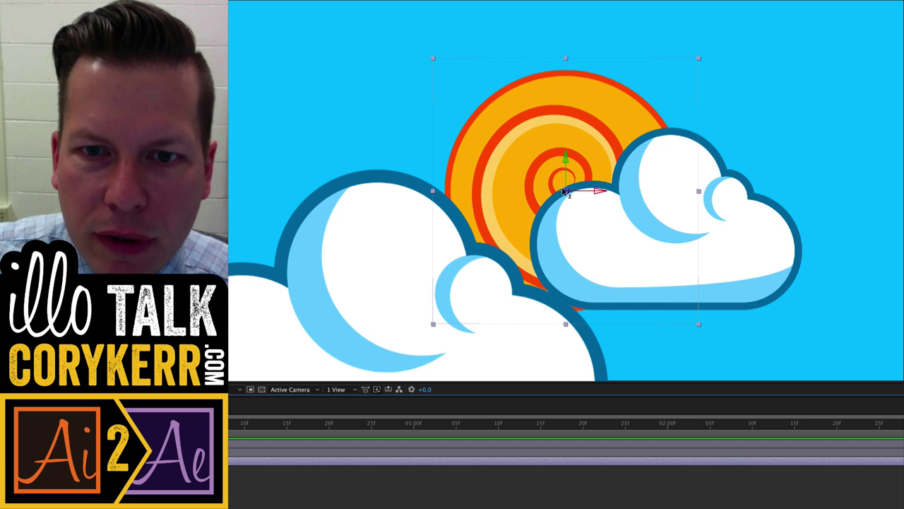
drag(565, 192, 297, 308)
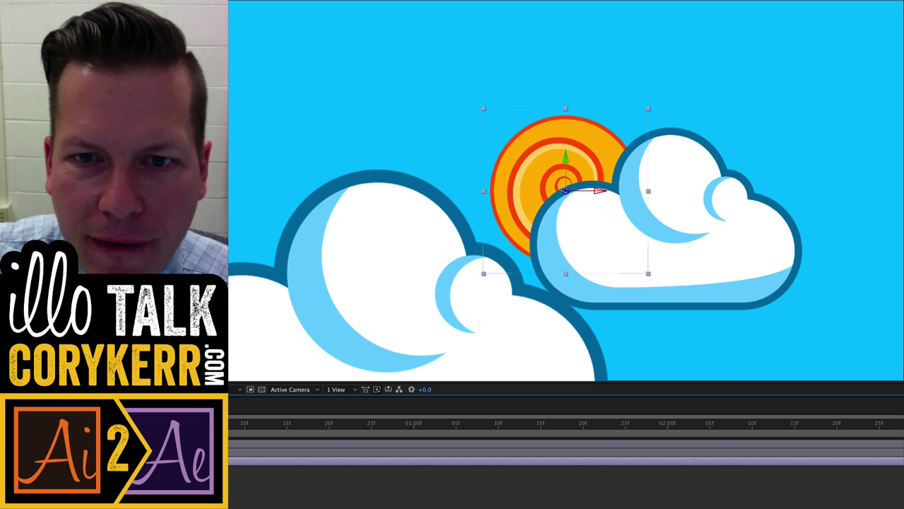
Lower the right cloud in front of the sun and add a new camera.
click(602, 282)
drag(700, 265, 700, 282)
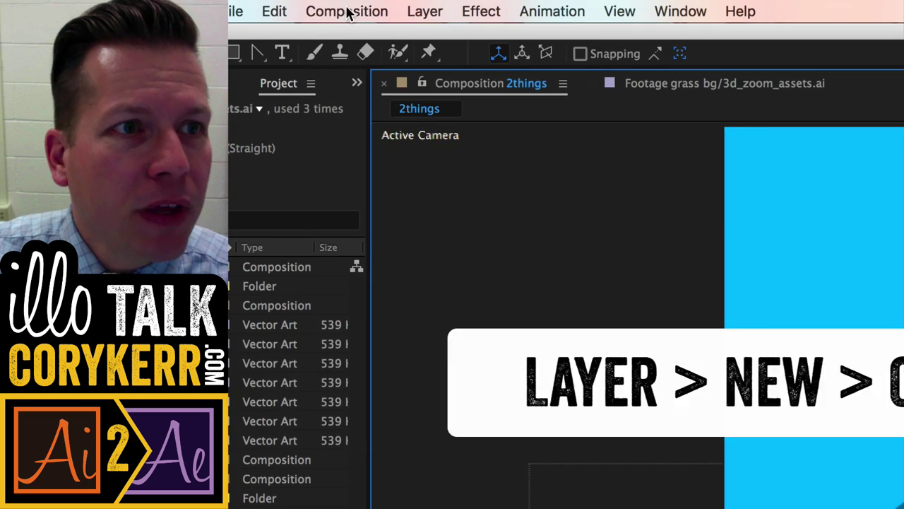
click(347, 9)
mouse_move(434, 36)
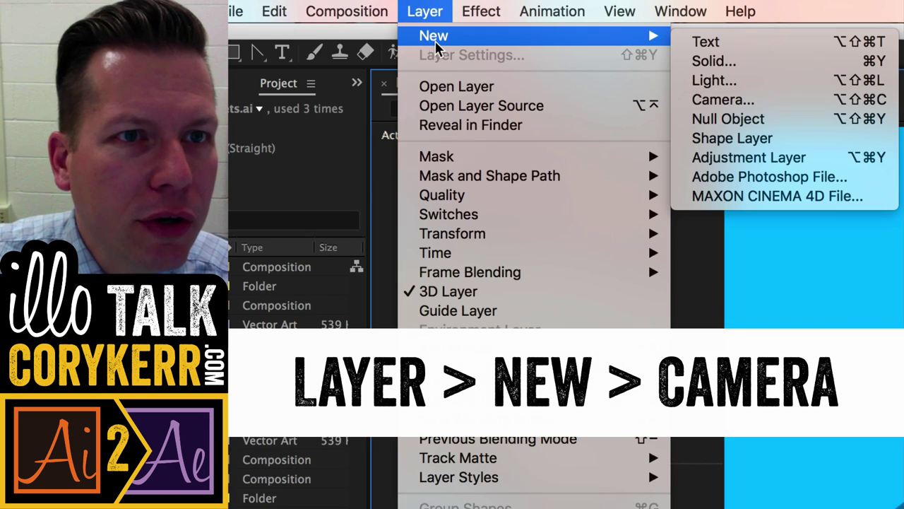
click(715, 99)
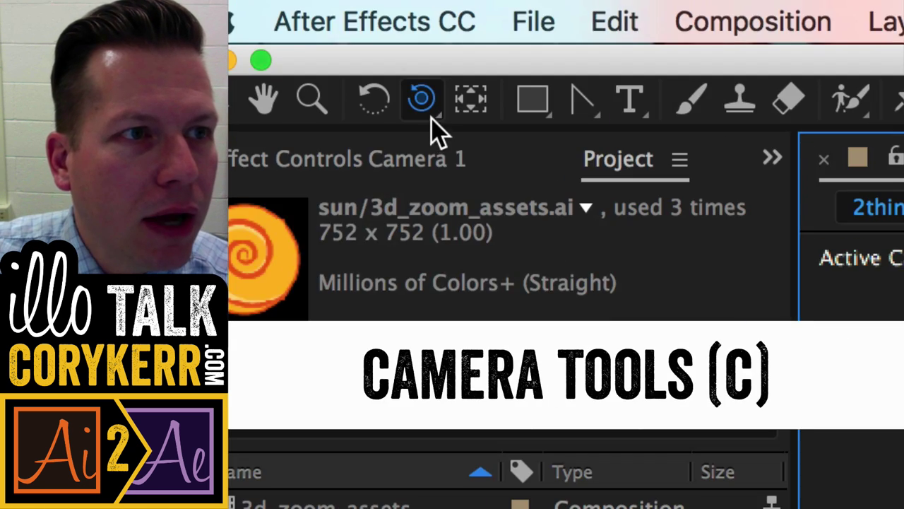
Pan the camera across the scene and orbit it so the clouds turn edge-on.
click(276, 26)
drag(427, 111, 576, 113)
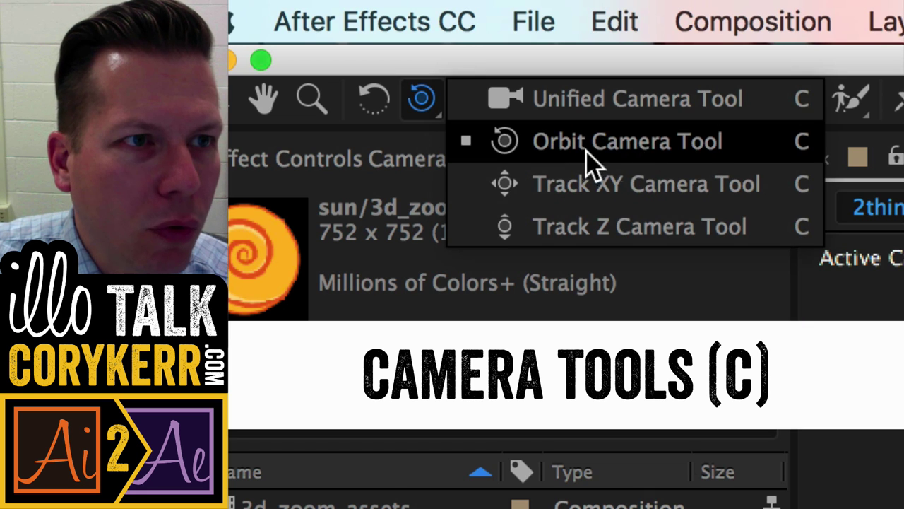
click(621, 187)
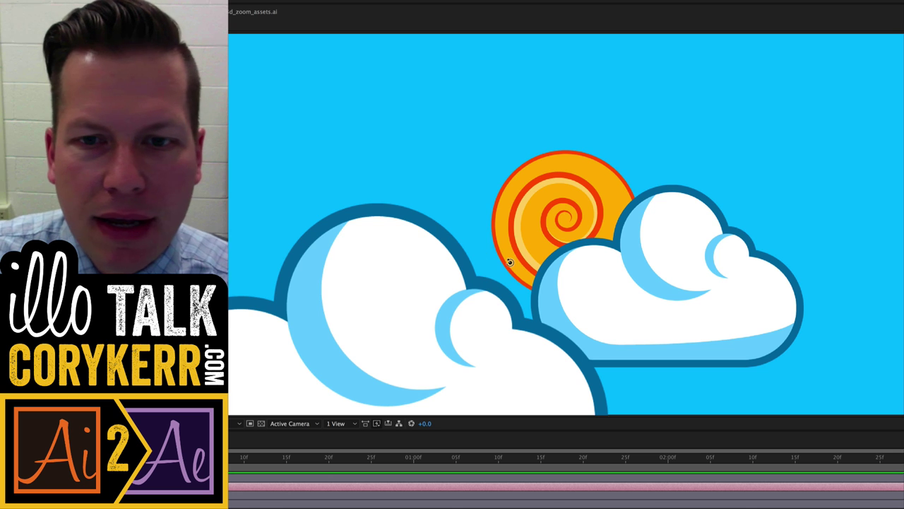
drag(289, 207, 479, 262)
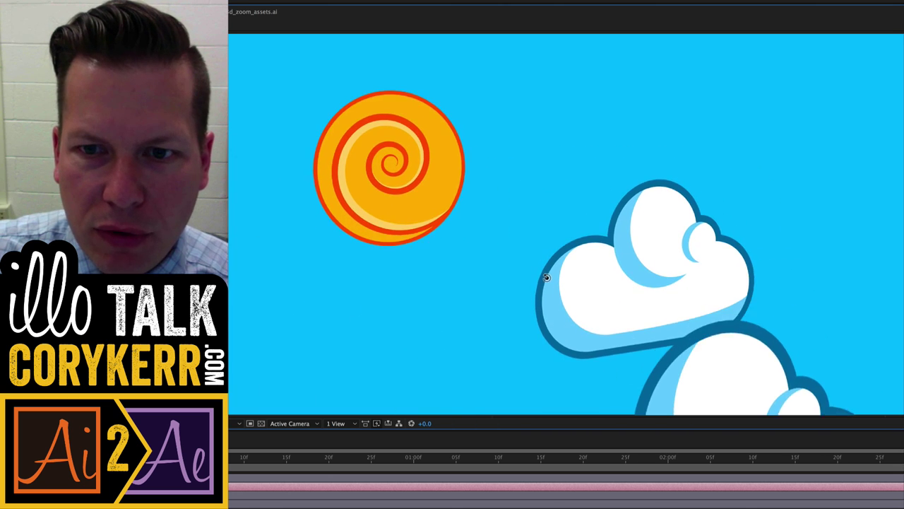
mouse_move(546, 278)
mouse_down()
mouse_move(367, 257)
mouse_move(559, 258)
mouse_move(509, 256)
mouse_move(503, 241)
mouse_move(533, 236)
mouse_move(543, 254)
mouse_move(499, 260)
mouse_up()
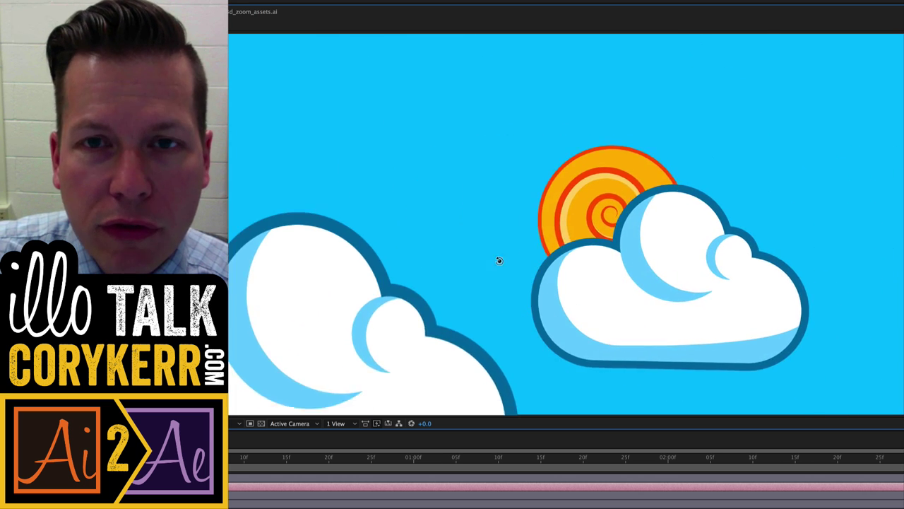
Play back a preview of the current scene.
key(space)
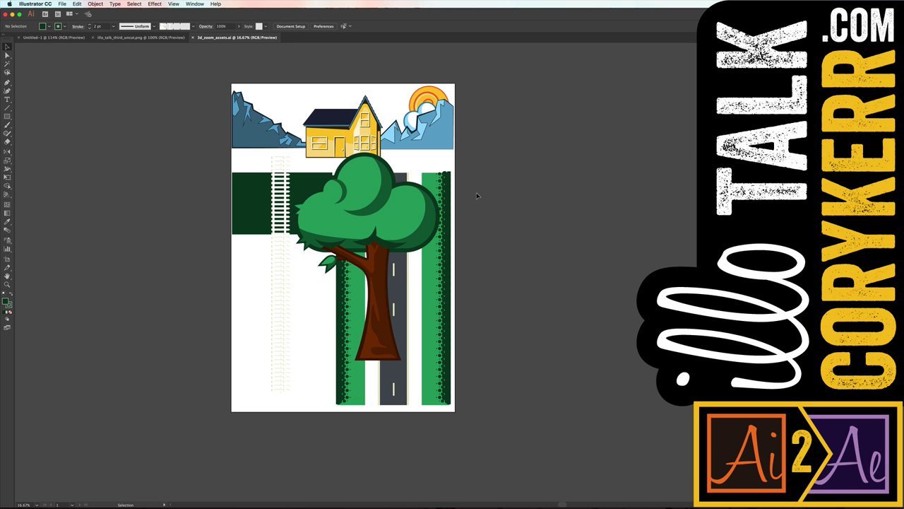
Import 3d_zoom_assets.ai as Composition - Retain Layer Sizes.
key(super+Tab)
key(super+Tab)
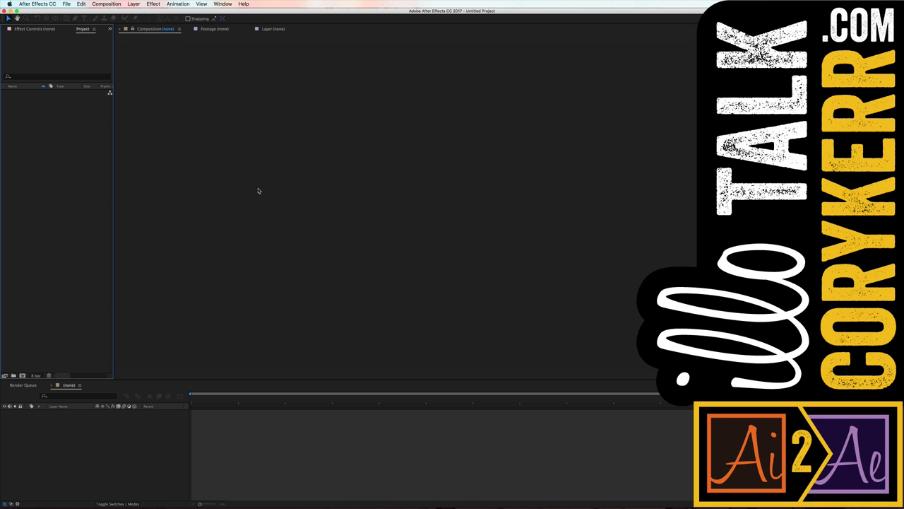
click(70, 3)
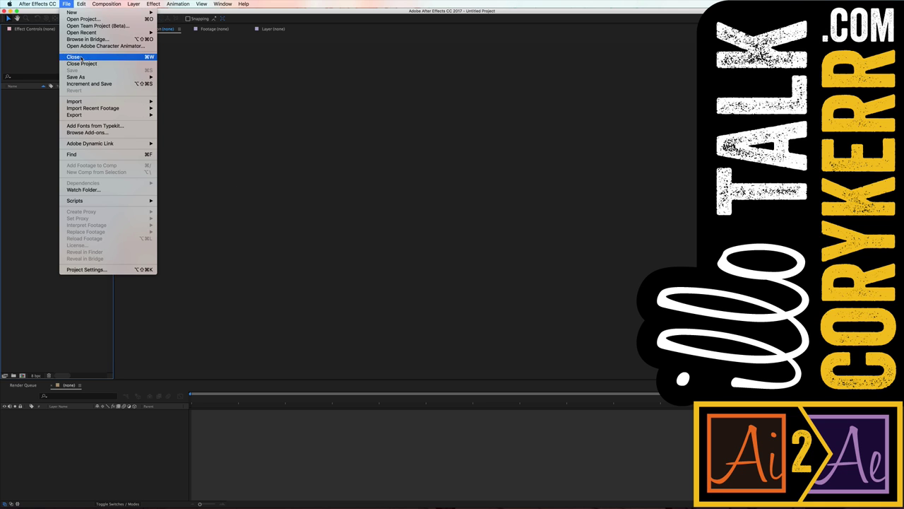
mouse_move(75, 101)
click(184, 103)
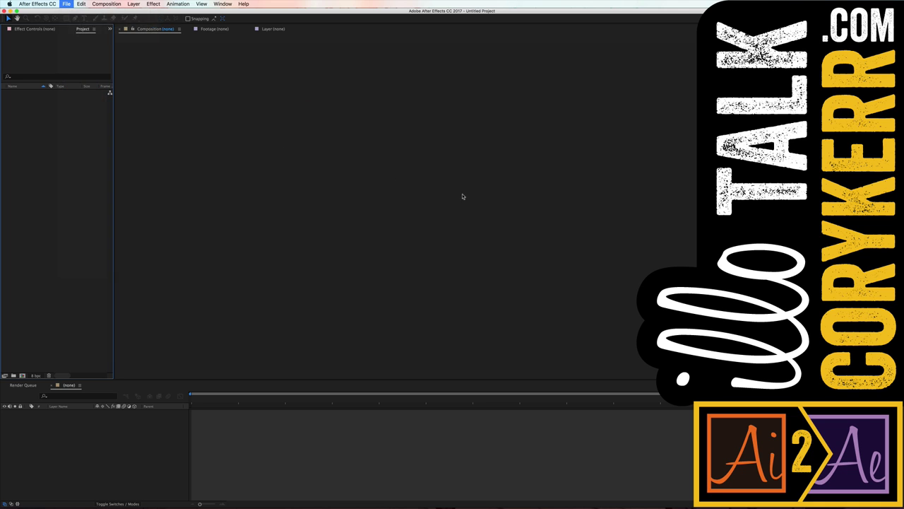
click(344, 248)
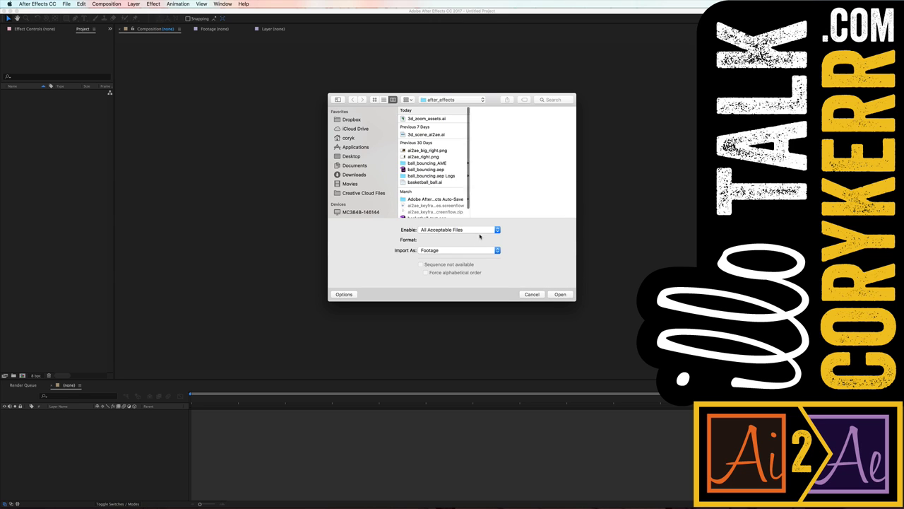
click(486, 250)
click(475, 266)
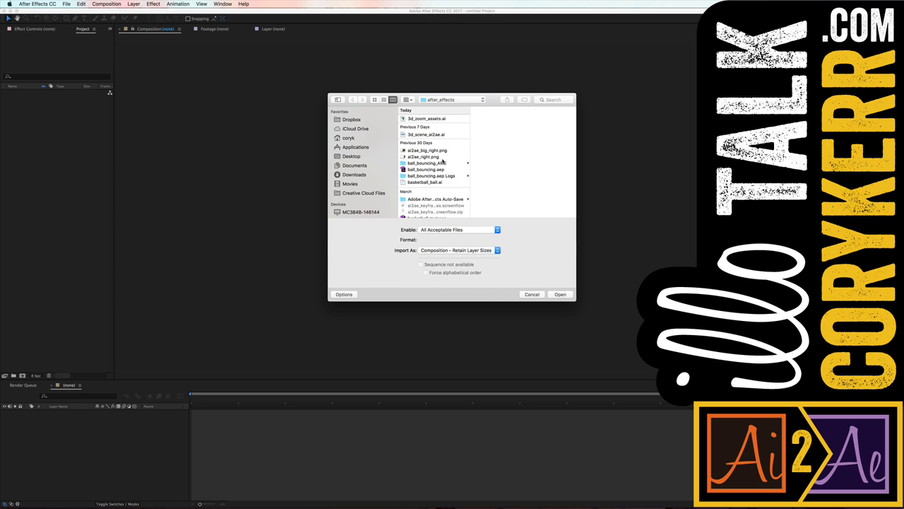
click(425, 118)
click(559, 294)
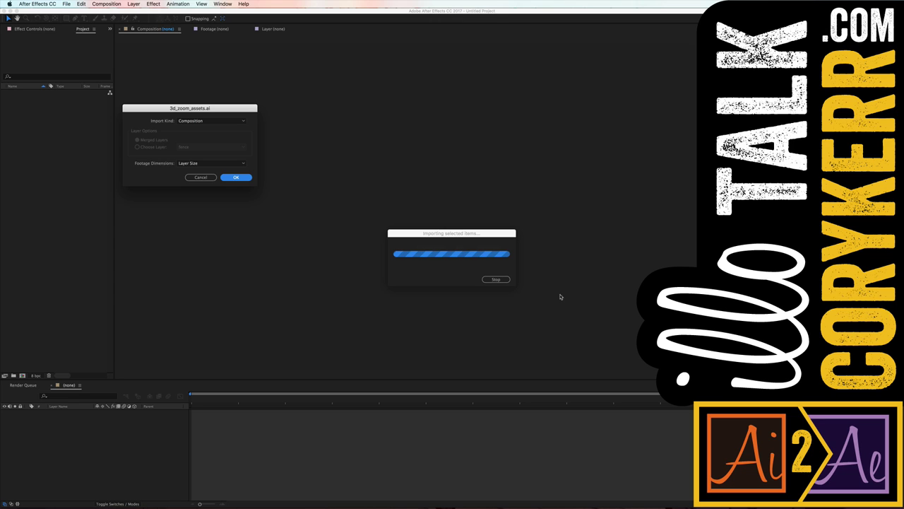
click(208, 164)
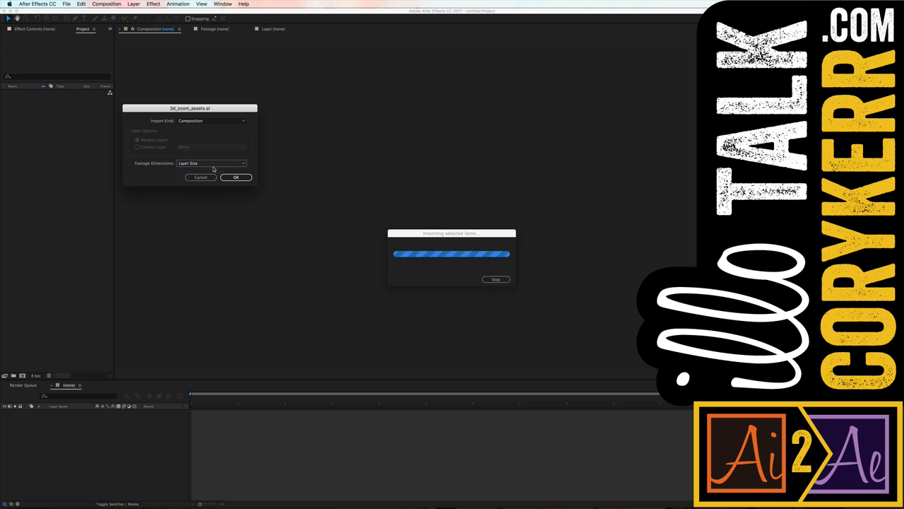
click(233, 177)
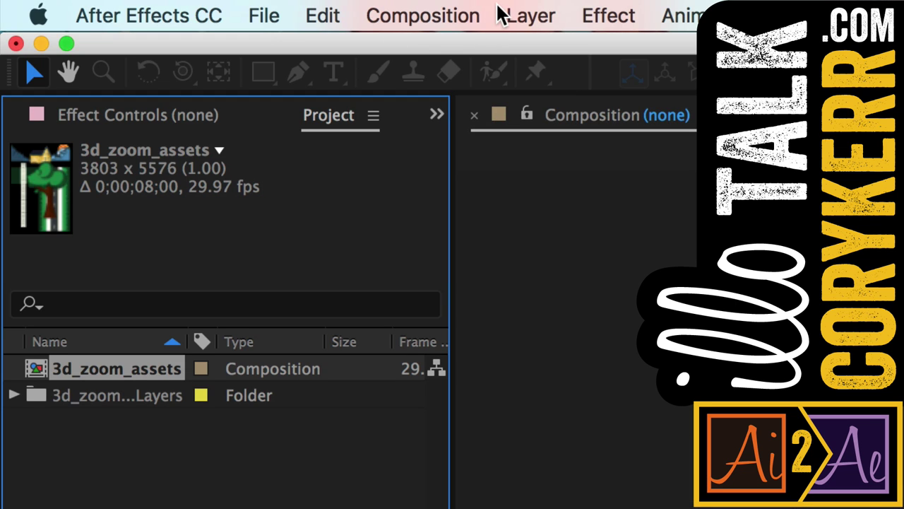
Create a new 1920×1080 composition named zoom.
click(500, 15)
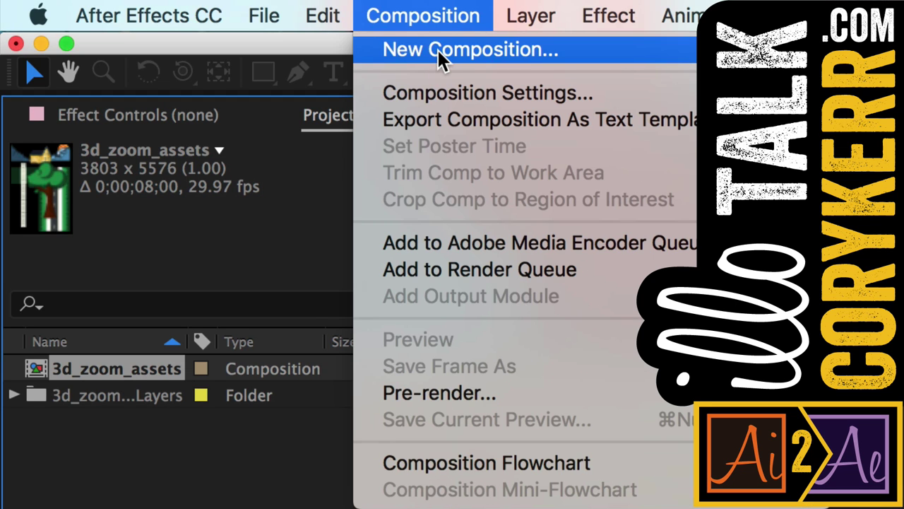
click(438, 55)
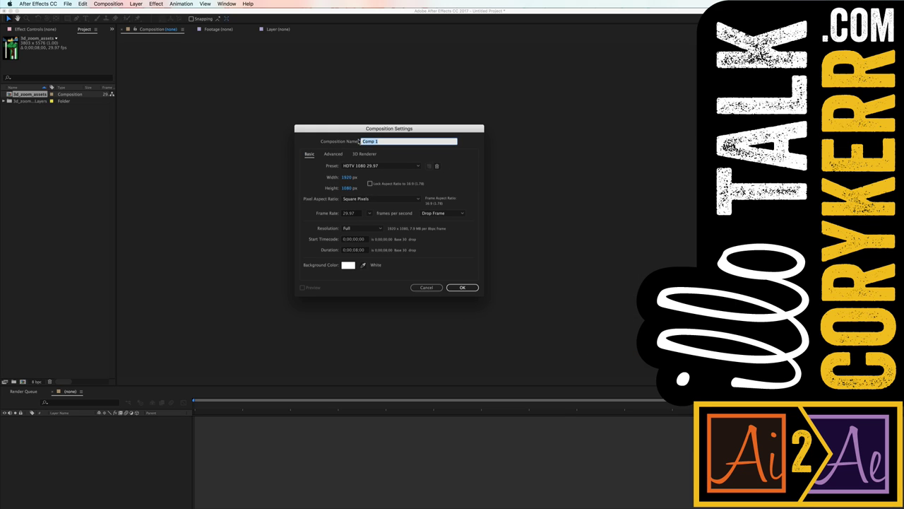
key(Return)
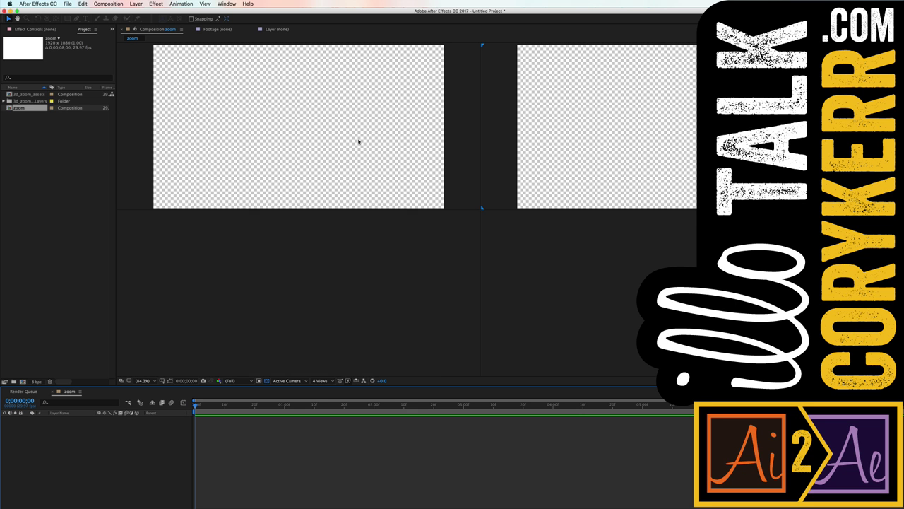
Set the composition viewer layout to 4 Views.
click(328, 382)
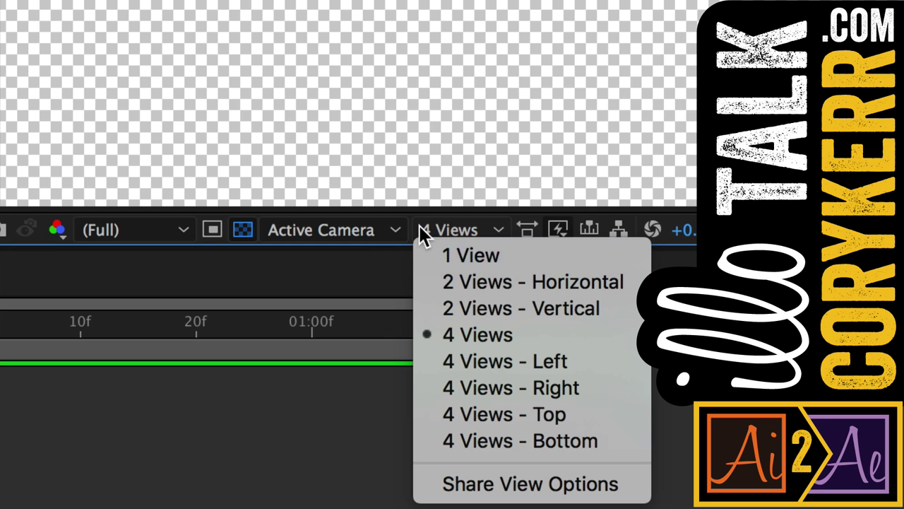
click(425, 233)
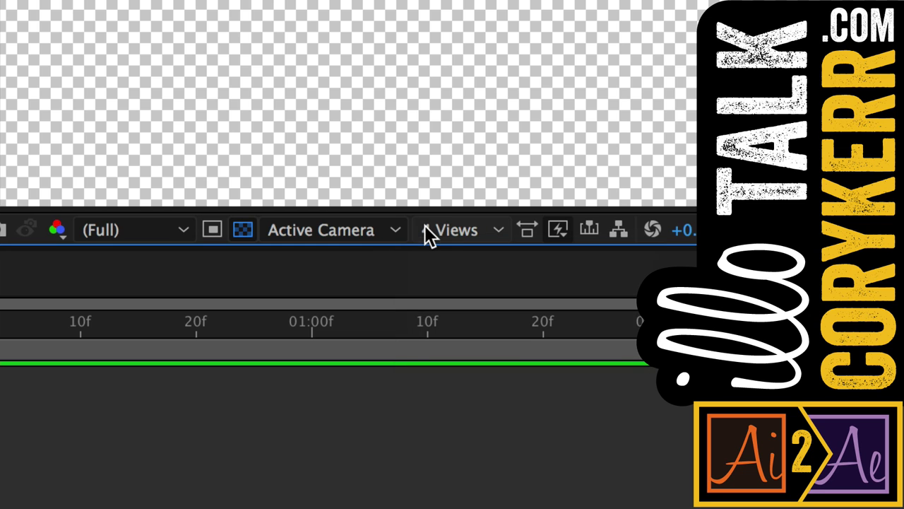
click(451, 227)
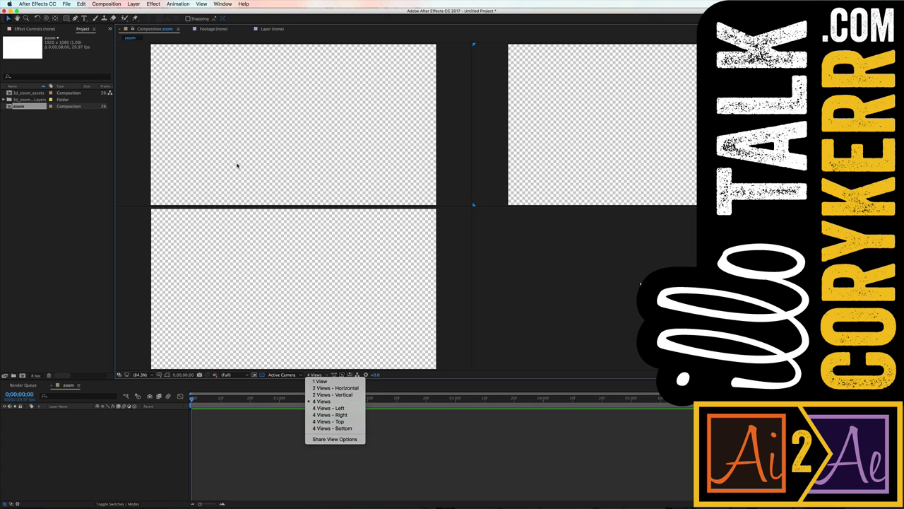
click(58, 361)
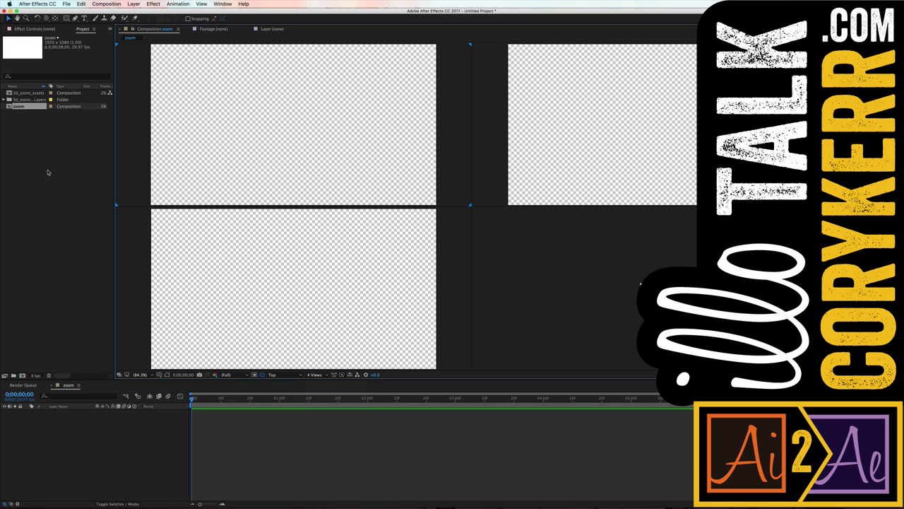
Add all nine Illustrator artwork files from the Layers folder to the zoom timeline.
click(5, 100)
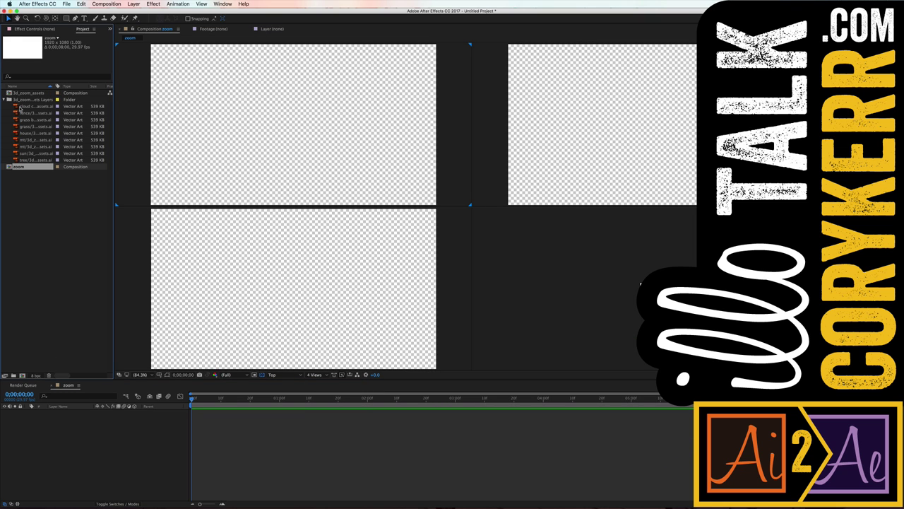
click(21, 106)
shift+click(36, 161)
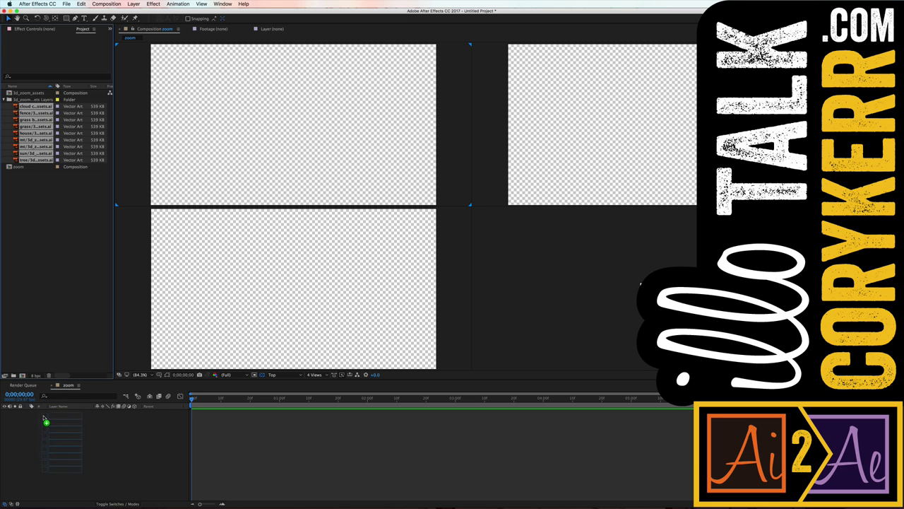
drag(46, 422, 43, 418)
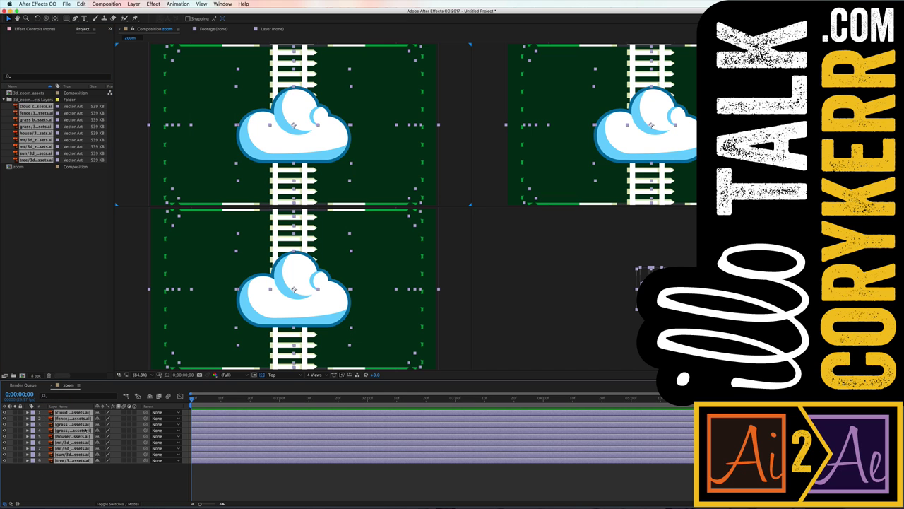
Select all nine layers, enlarge the timeline and reveal their Position values.
click(123, 474)
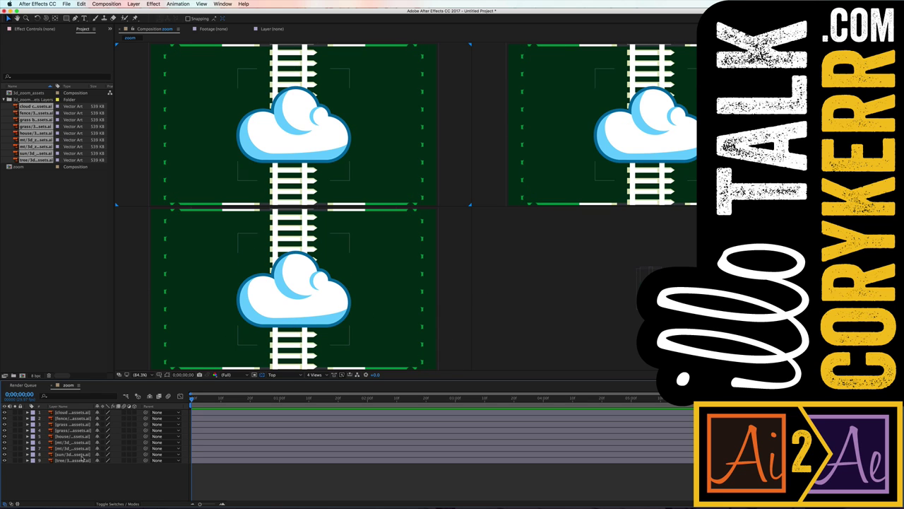
drag(82, 474, 61, 416)
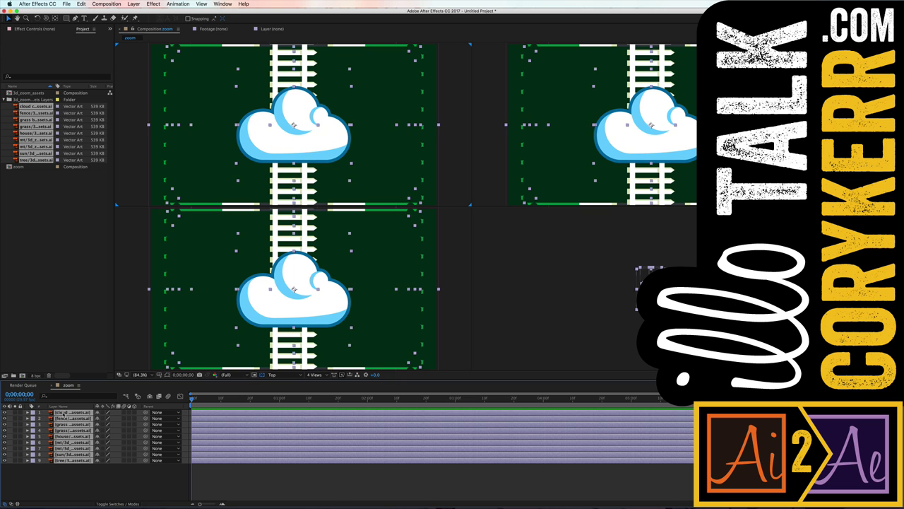
key(grave)
key(p)
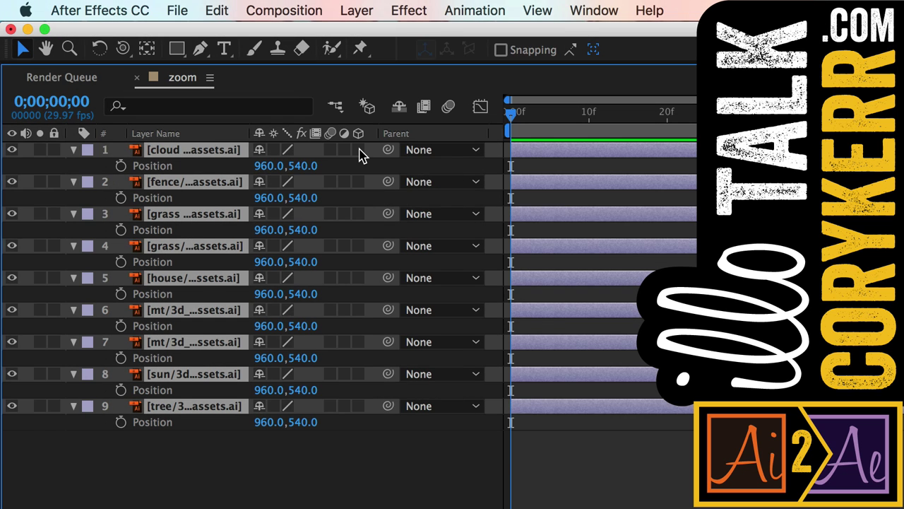
Switch all nine artwork layers to 3D and collapse their expanded properties.
click(359, 151)
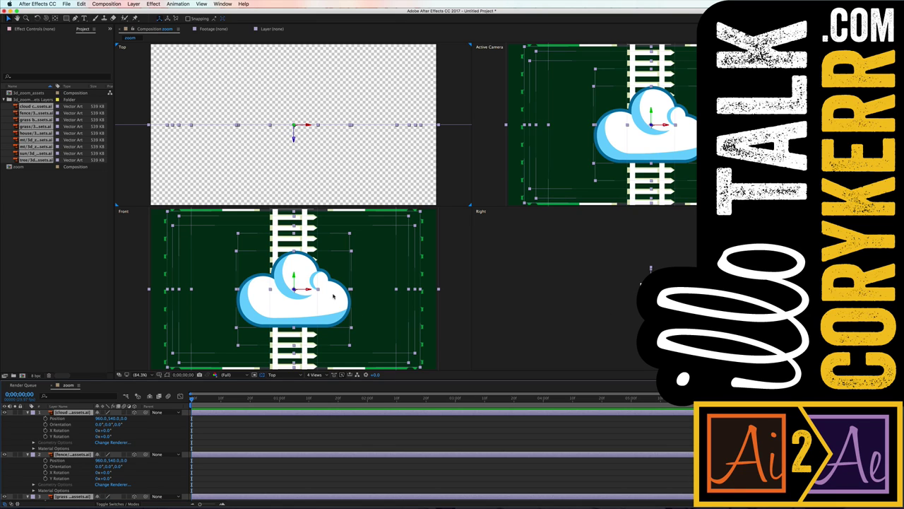
click(27, 412)
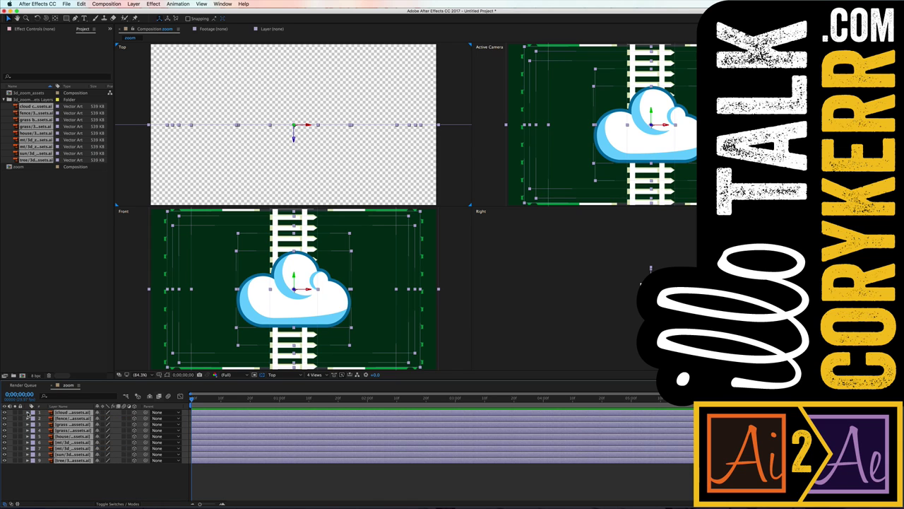
click(71, 474)
click(73, 418)
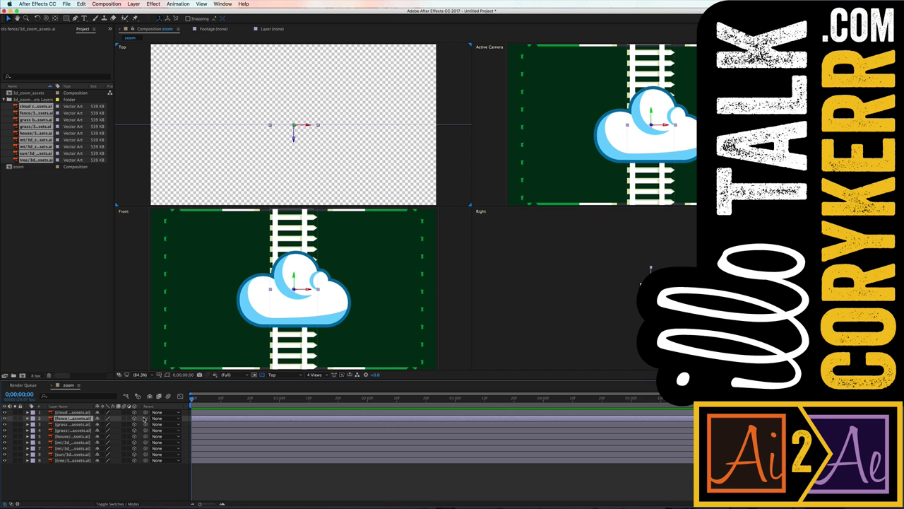
Move the fence forward in Z in front of the cloud, then briefly view the grass layer.
key(p)
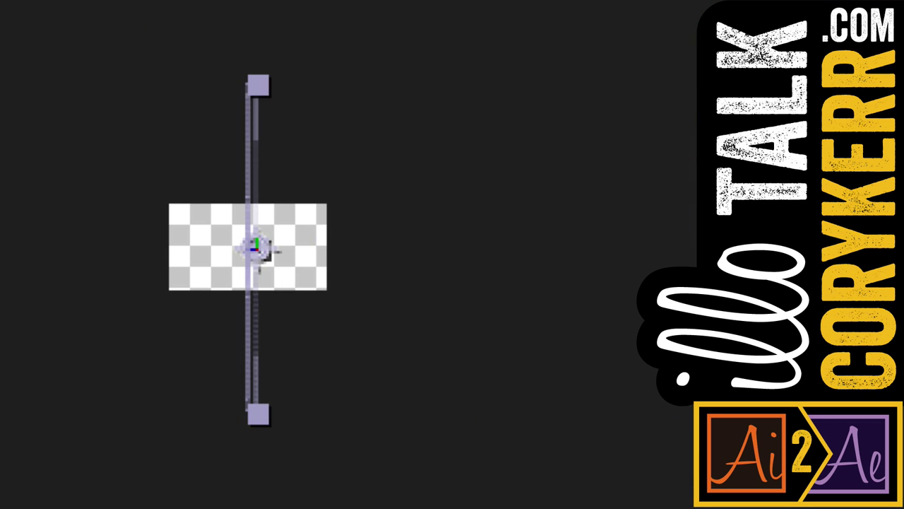
drag(124, 423, 138, 423)
drag(267, 254, 225, 255)
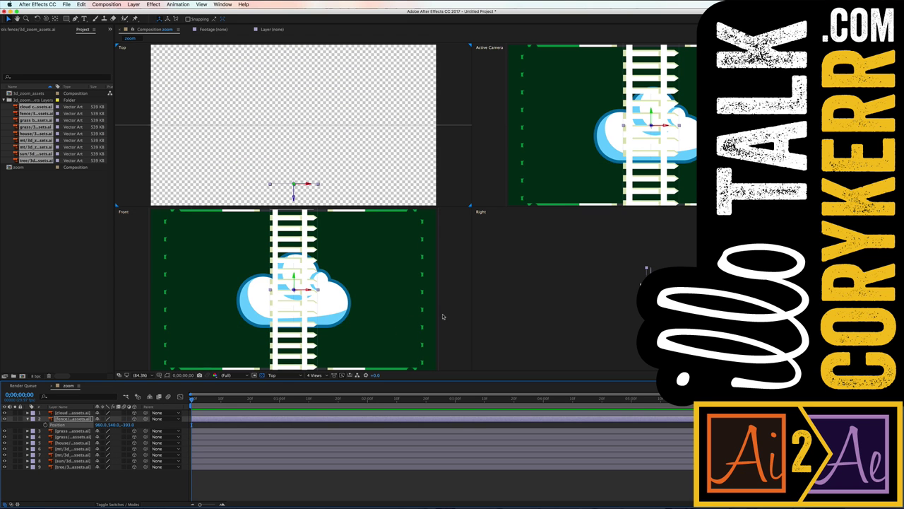
click(73, 430)
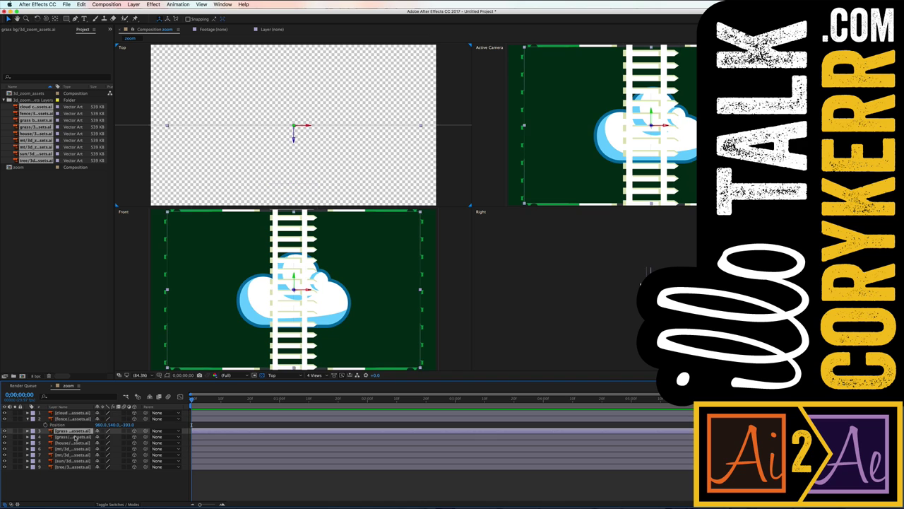
double_click(73, 436)
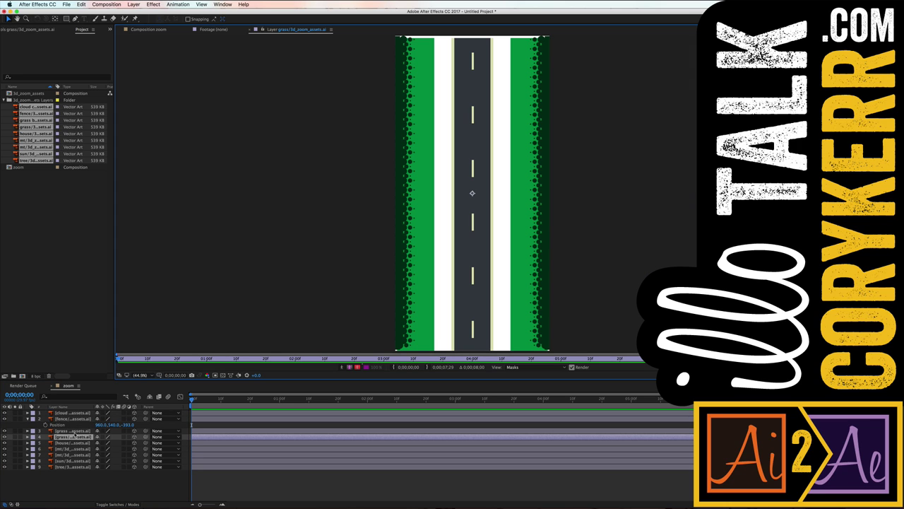
click(250, 30)
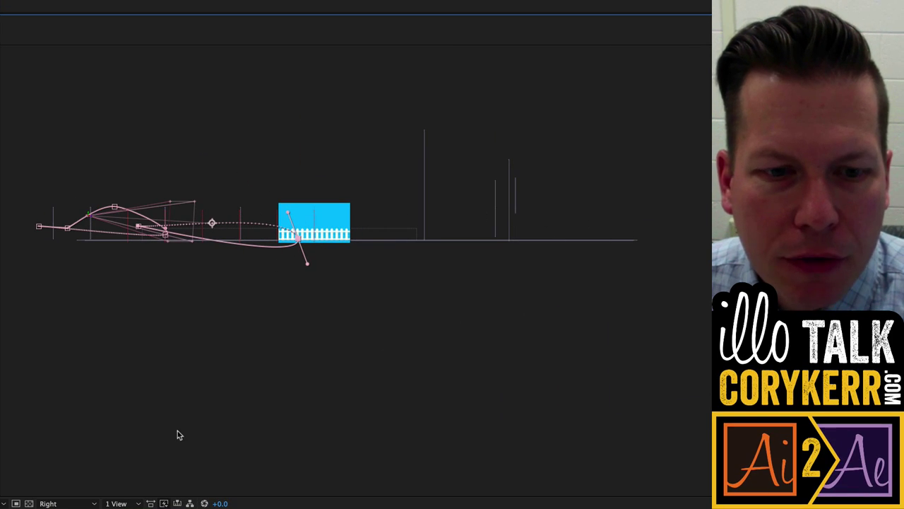
Toggle the transparency grid, then view the scene from Front and through Active Camera.
click(29, 503)
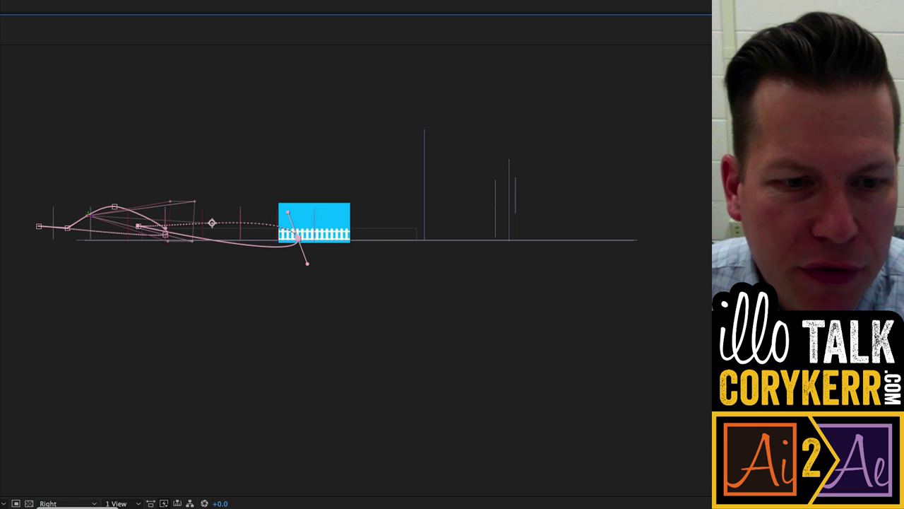
key(F10)
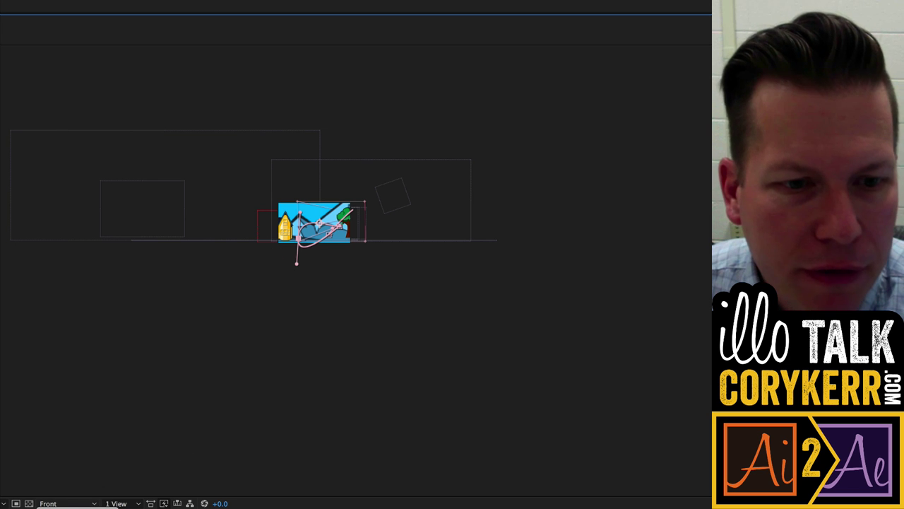
key(F12)
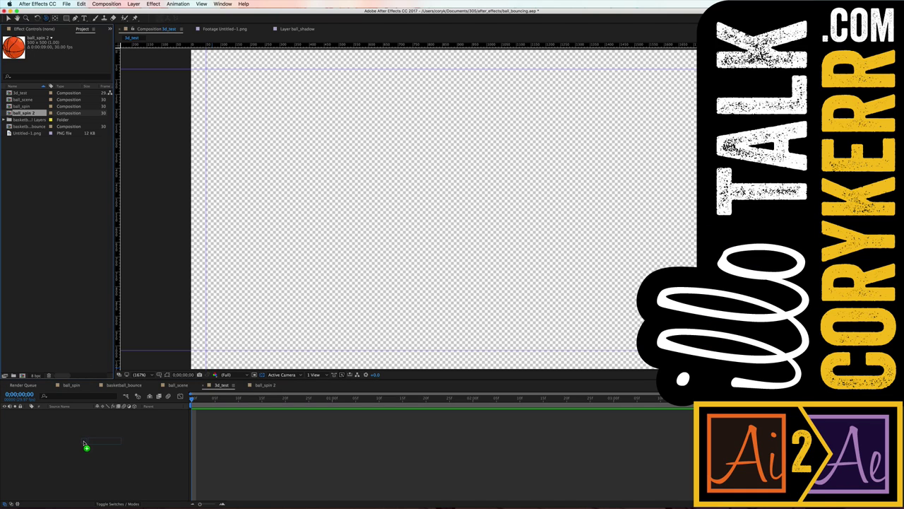
Add two ball_spin 2 basketballs, scaling the second to 27% against the big ball's right edge.
drag(85, 445, 85, 445)
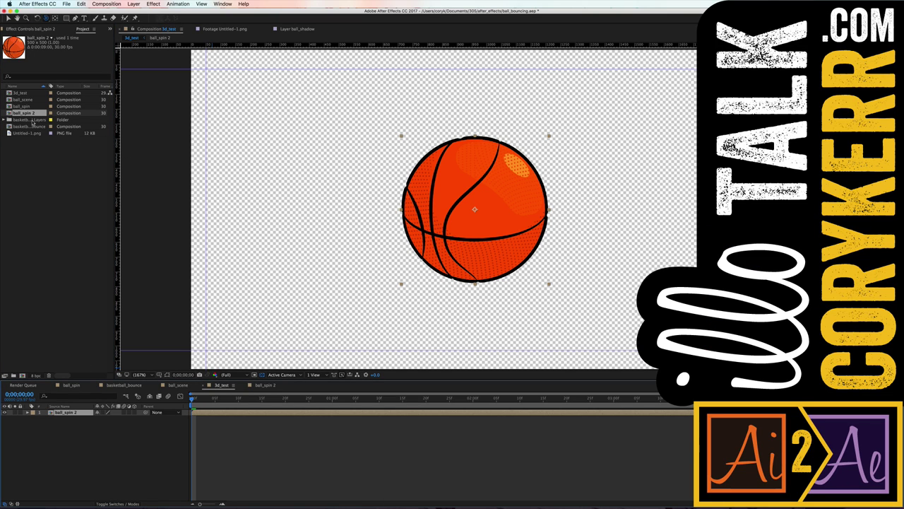
drag(9, 116, 95, 437)
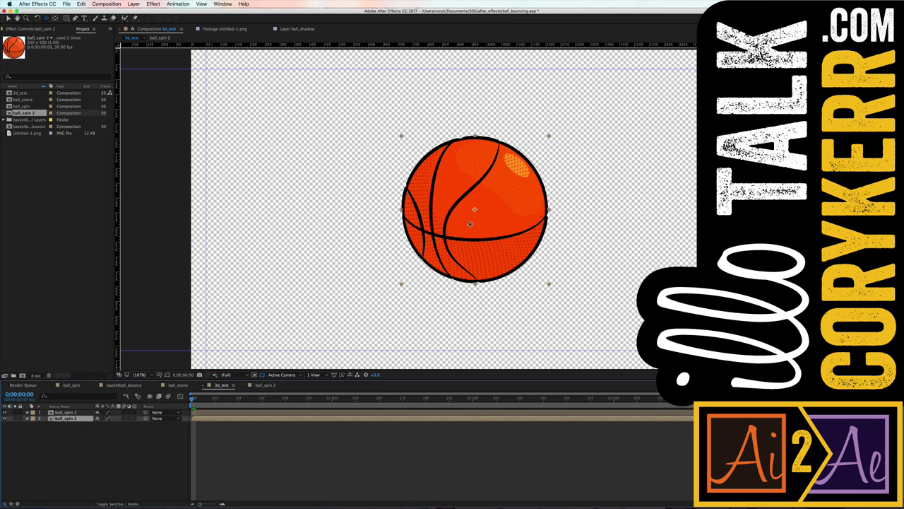
drag(472, 227, 648, 222)
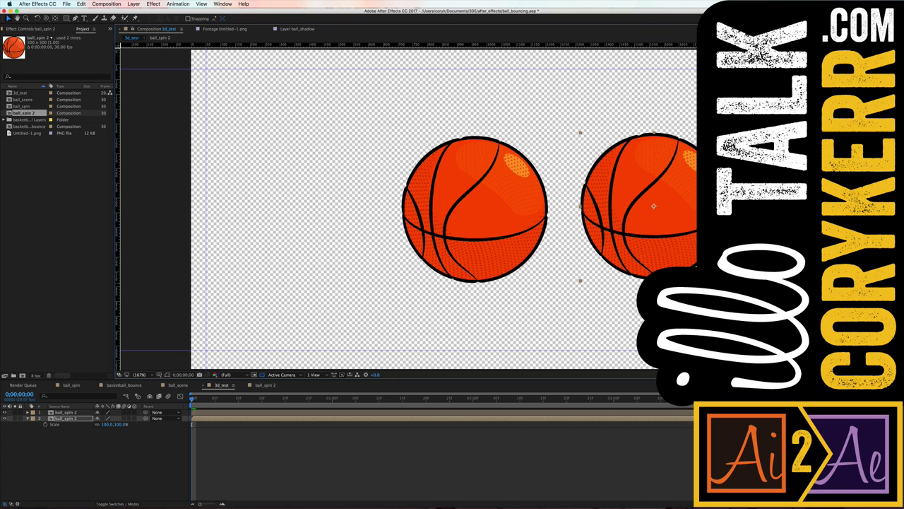
key(F2)
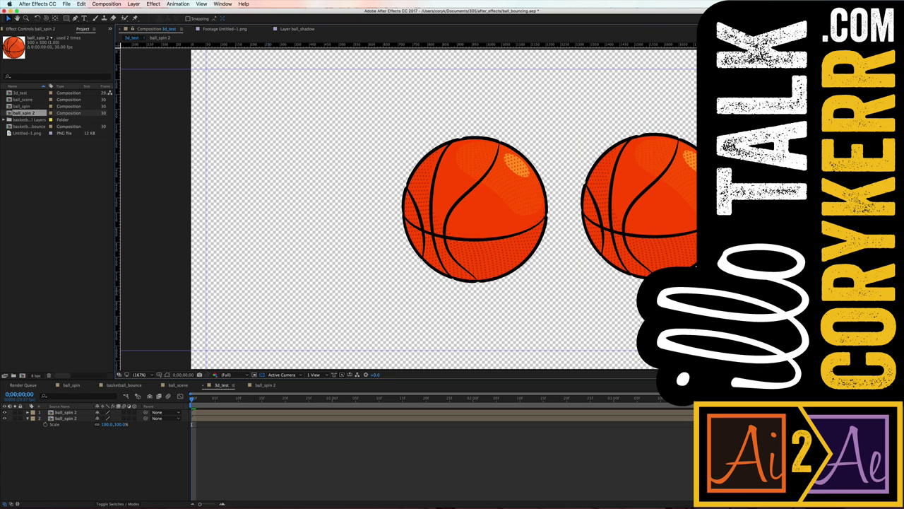
drag(120, 424, 103, 423)
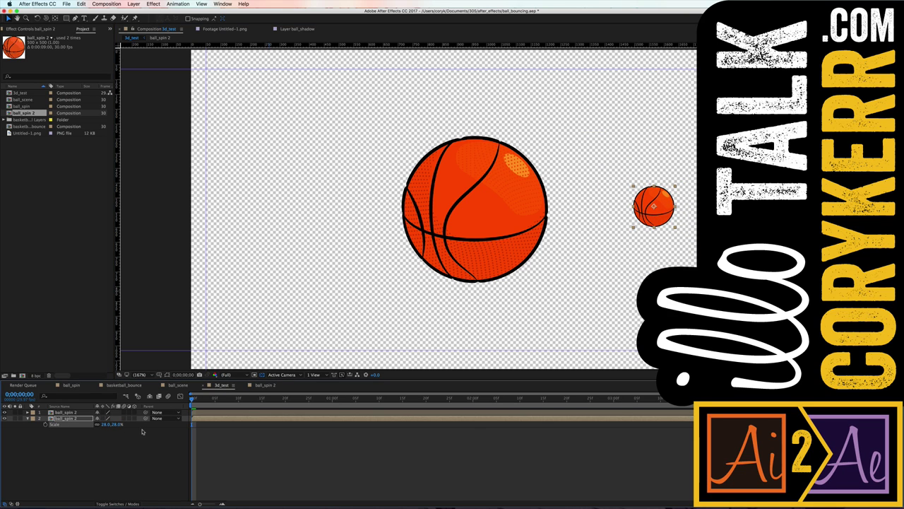
drag(658, 217, 559, 222)
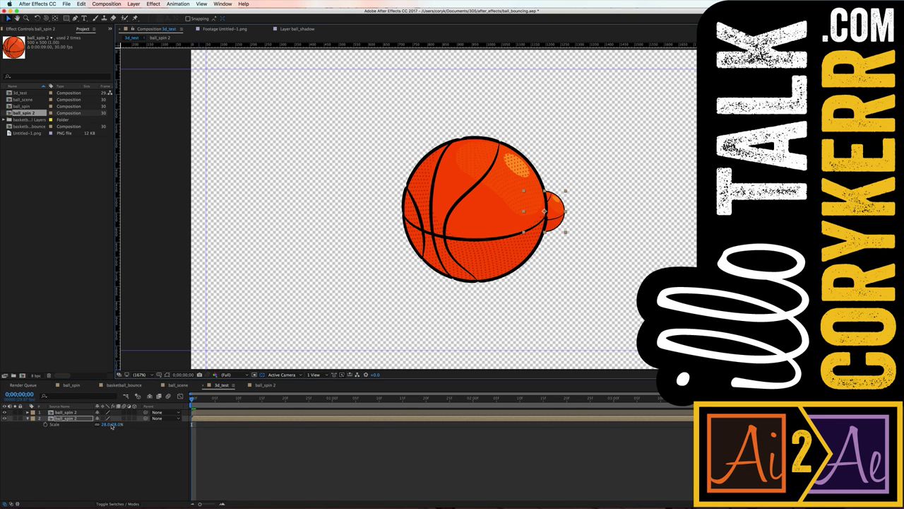
Try shifting both balls' positions, undo it, and select the small ball layer.
key(ctrl+a)
key(p)
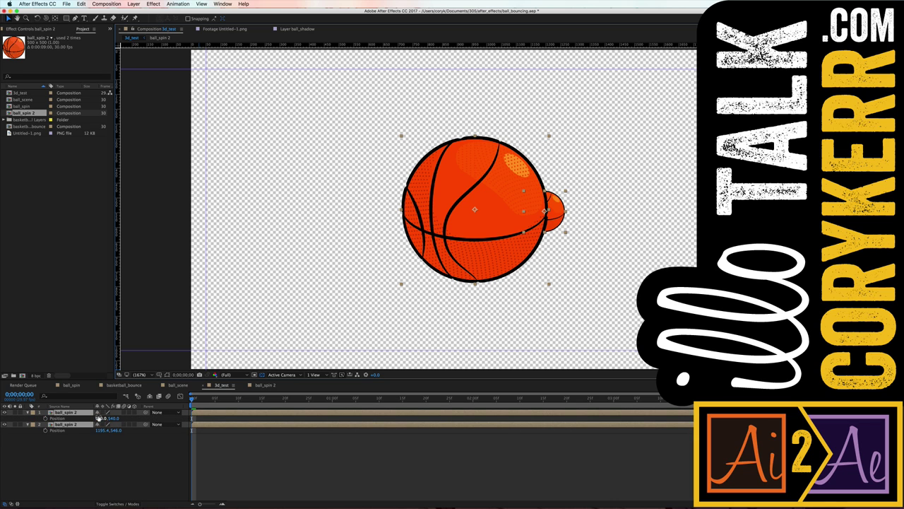
drag(97, 418, 126, 419)
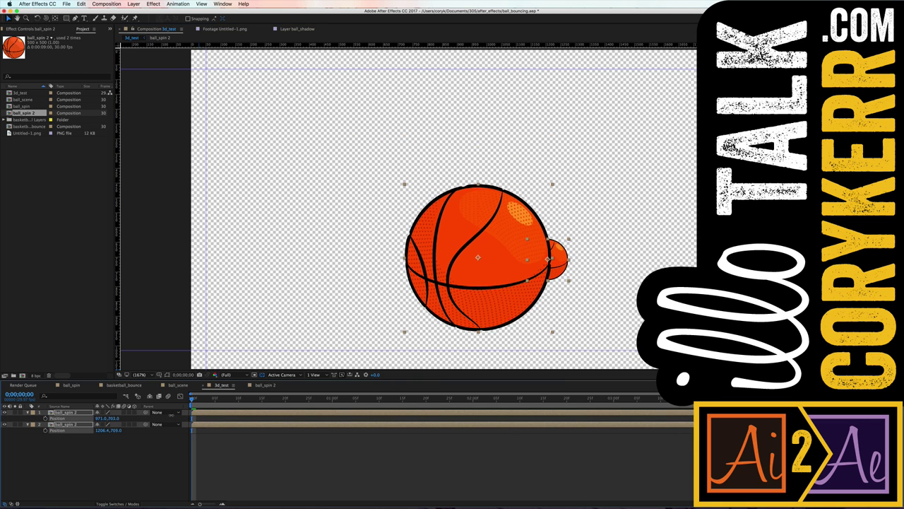
key(ctrl+z)
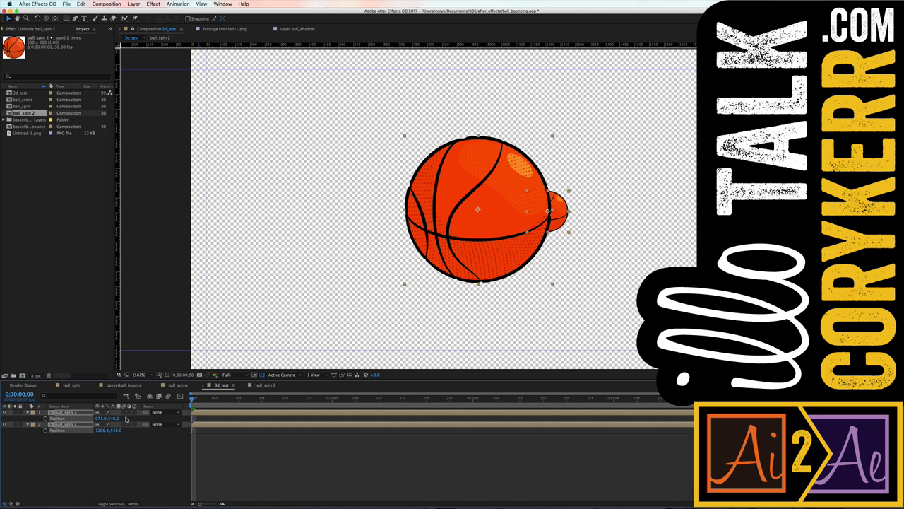
key(ctrl+z)
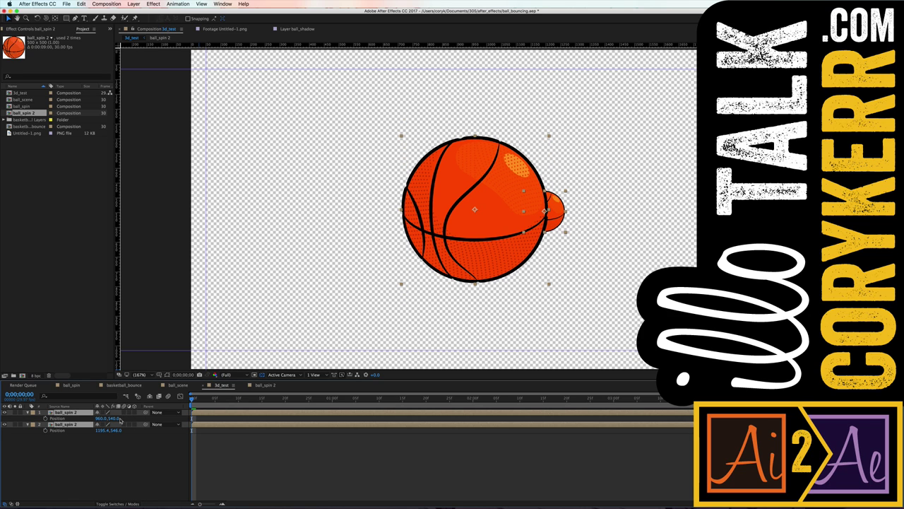
click(150, 448)
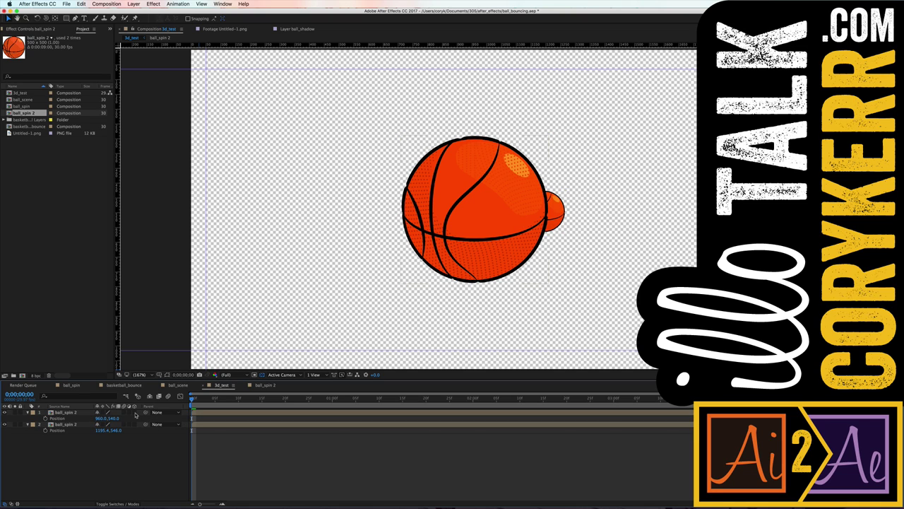
click(76, 413)
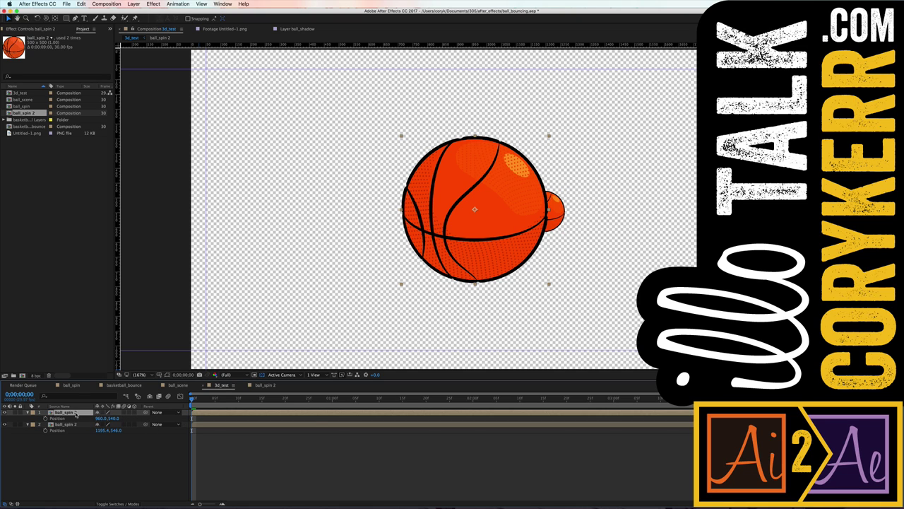
click(65, 424)
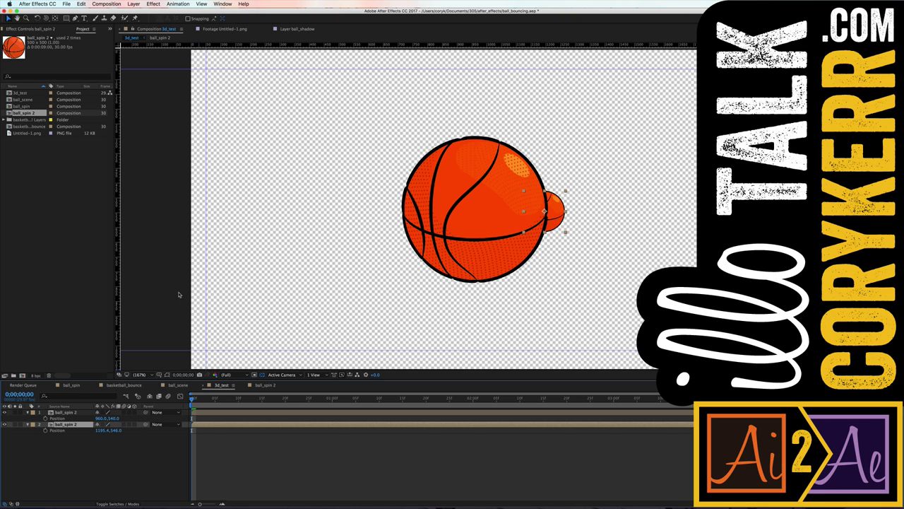
Tint the small ball green with a Hue/Saturation effect, Master Hue 100°.
click(148, 4)
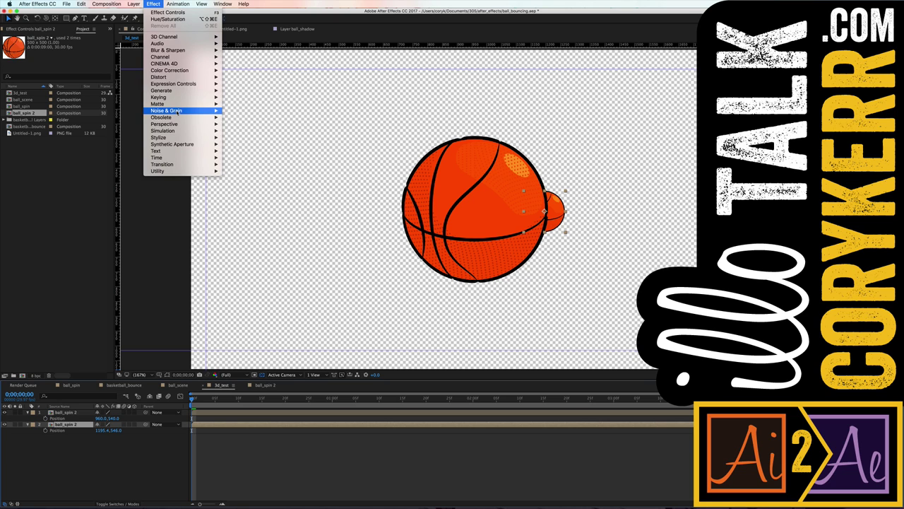
mouse_move(169, 70)
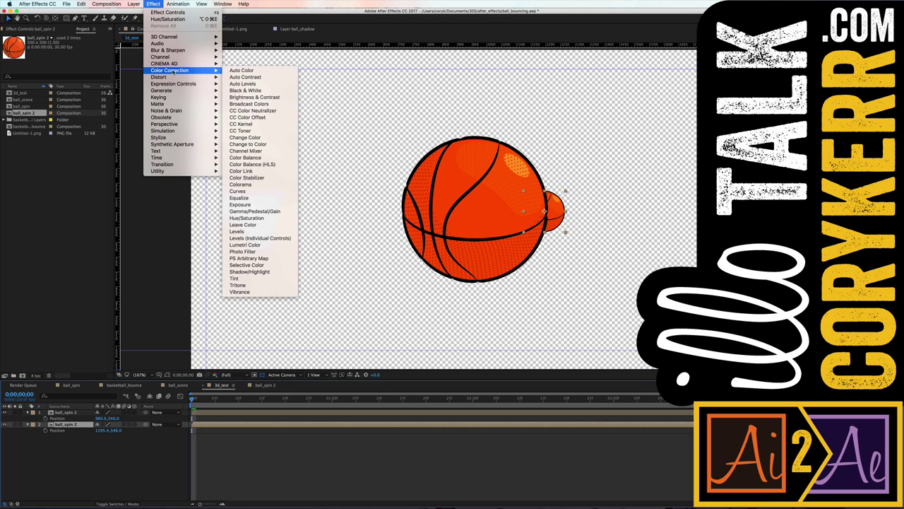
click(261, 218)
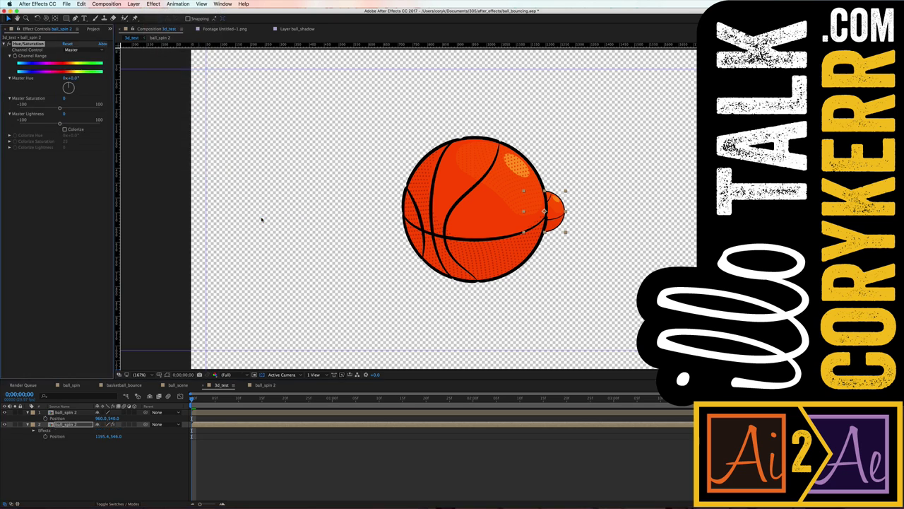
drag(71, 85, 69, 89)
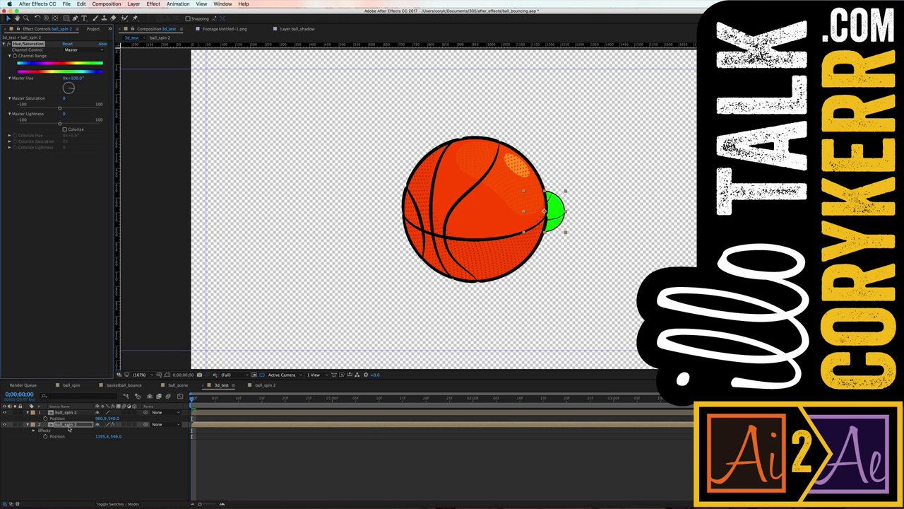
Rename the small ball layer 'green ball' and move it above ball_spin 2.
right_click(68, 427)
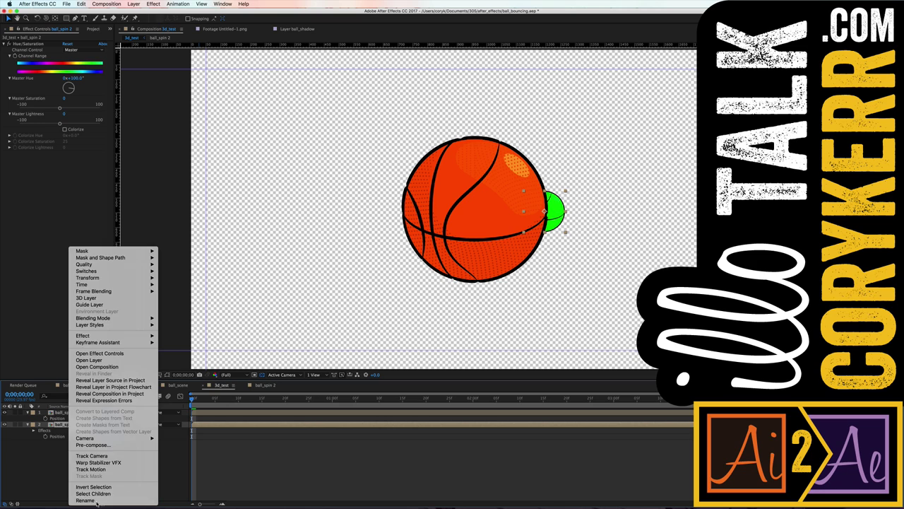
key(Escape)
key(Return)
text(d)
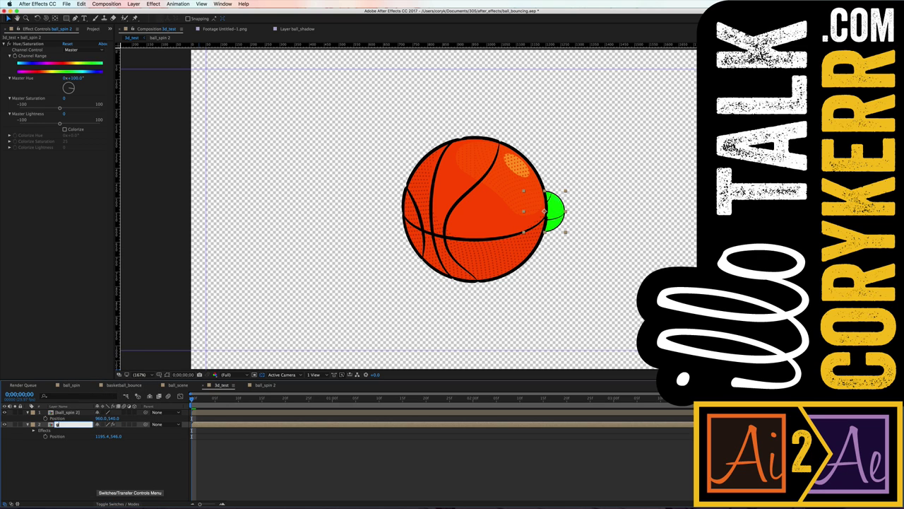
text(green ball)
key(Return)
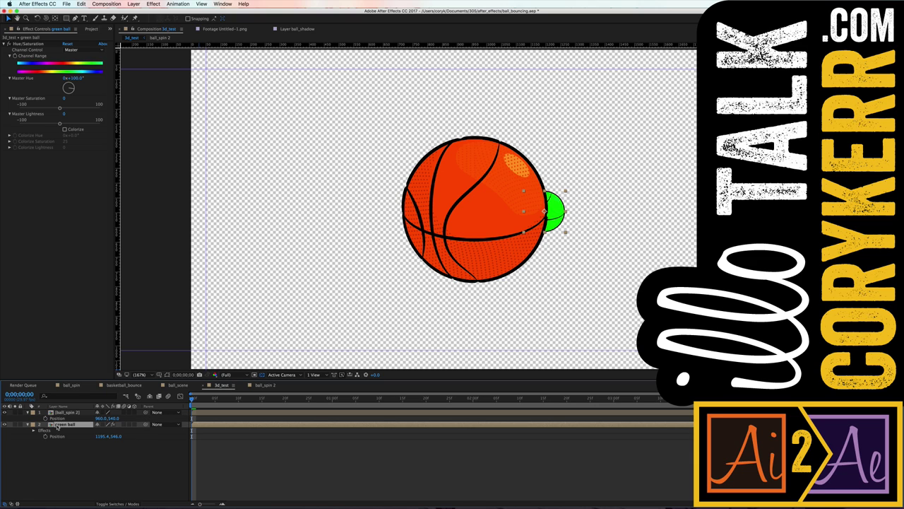
drag(57, 425, 58, 412)
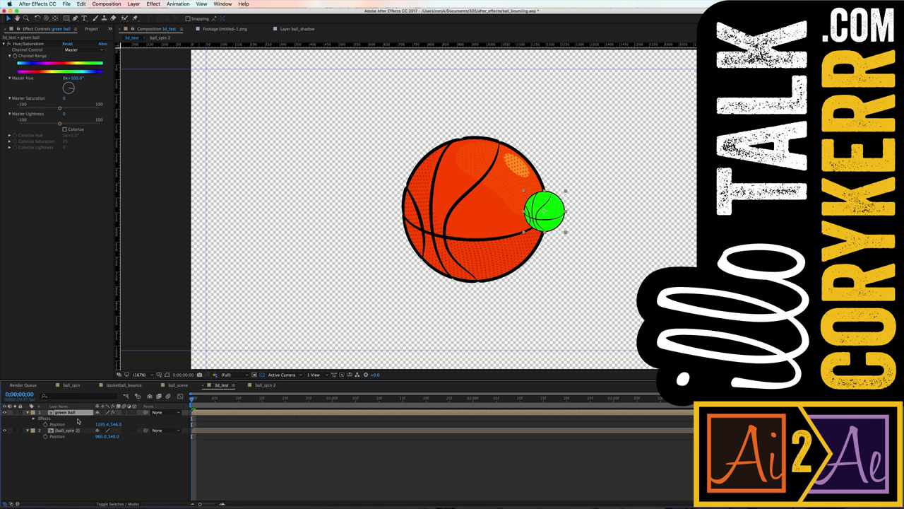
Make both ball layers 3D and move the green ball forward in Z and right in X.
click(135, 413)
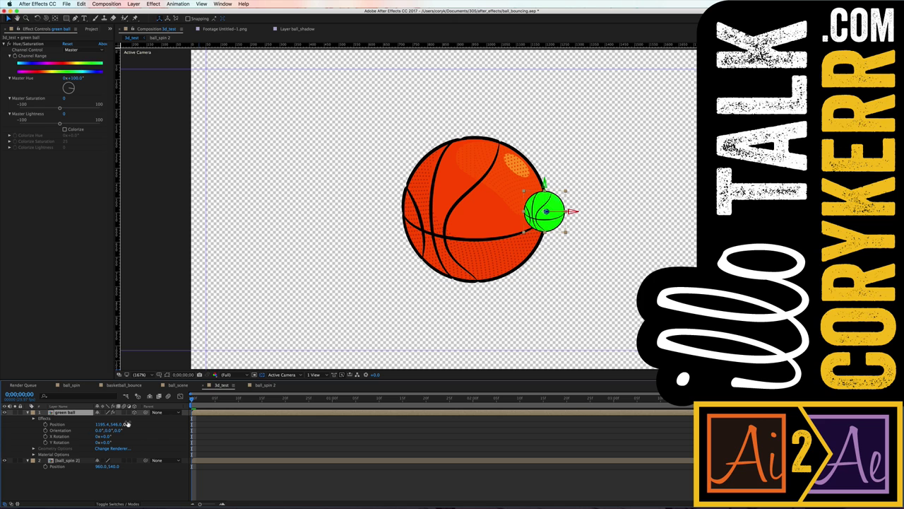
drag(127, 423, 164, 426)
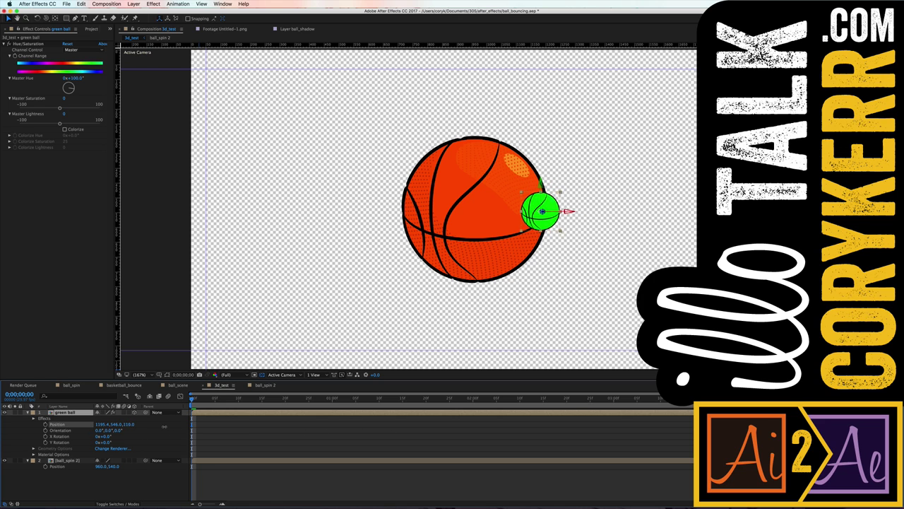
drag(164, 426, 153, 432)
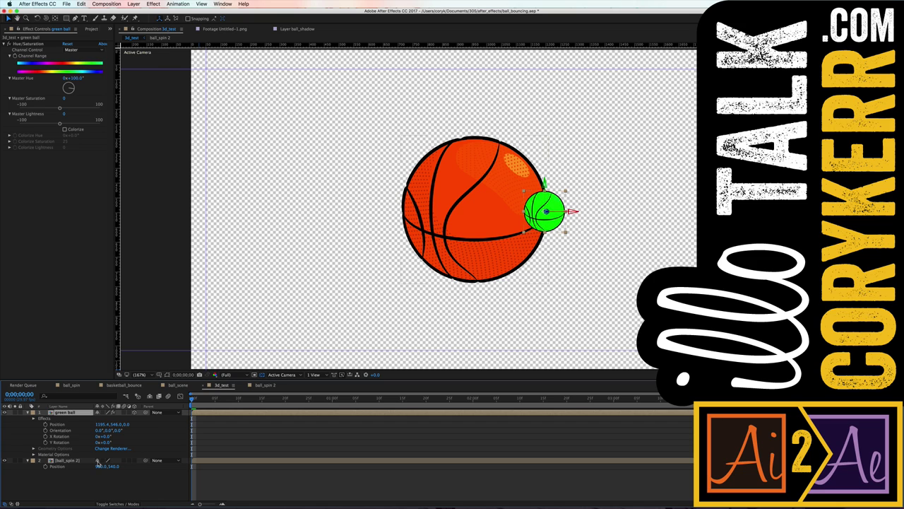
click(134, 460)
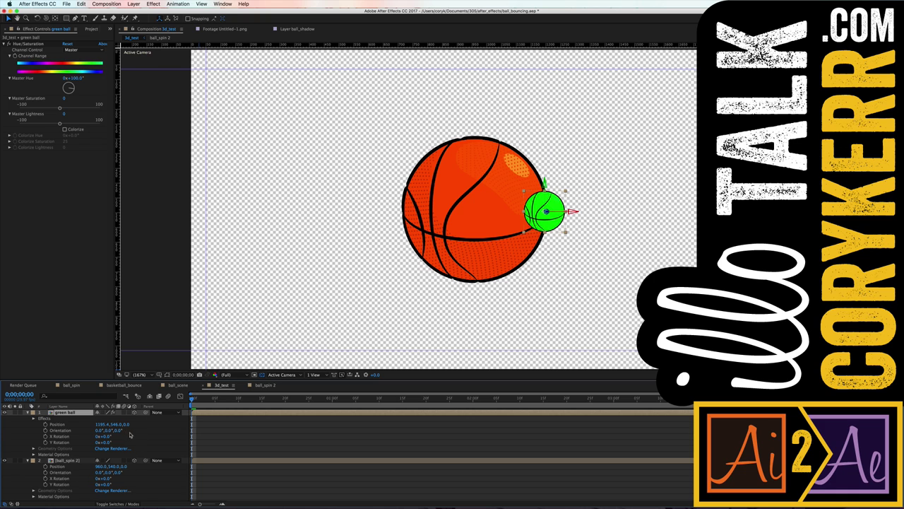
mouse_move(125, 424)
mouse_down()
mouse_move(103, 423)
mouse_move(157, 426)
mouse_up()
drag(570, 211, 662, 211)
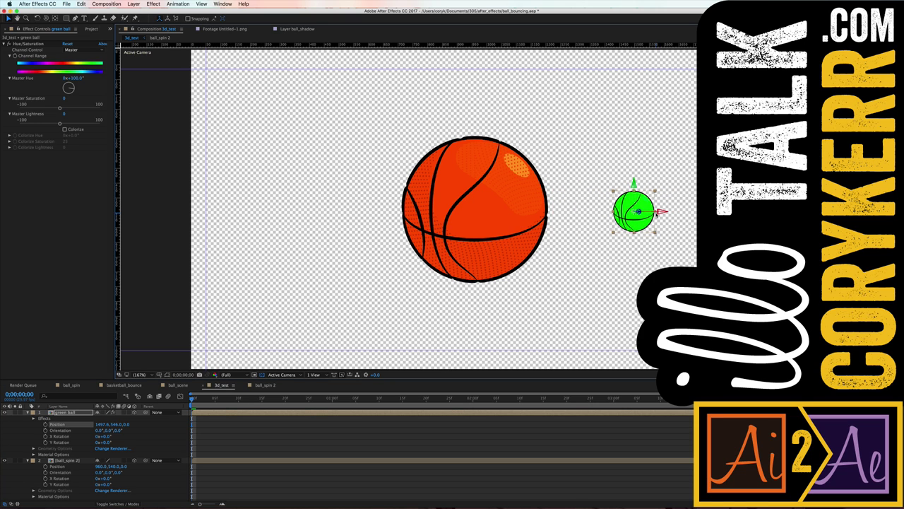
Move the green ball's anchor point onto the basketball's centre with the Pan Behind tool.
key(c)
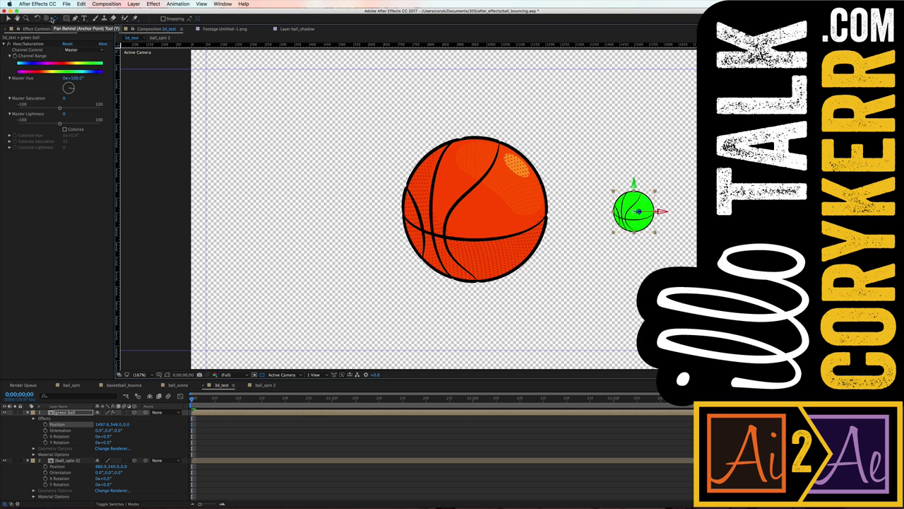
click(53, 18)
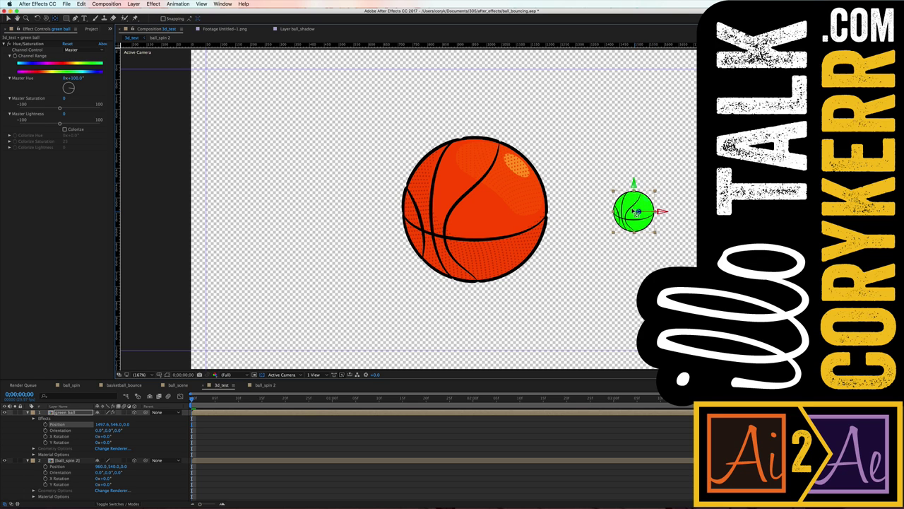
drag(637, 211, 475, 214)
Scrub the green ball's rotation to test it swinging around the basketball.
drag(105, 436, 118, 438)
key(ctrl+z)
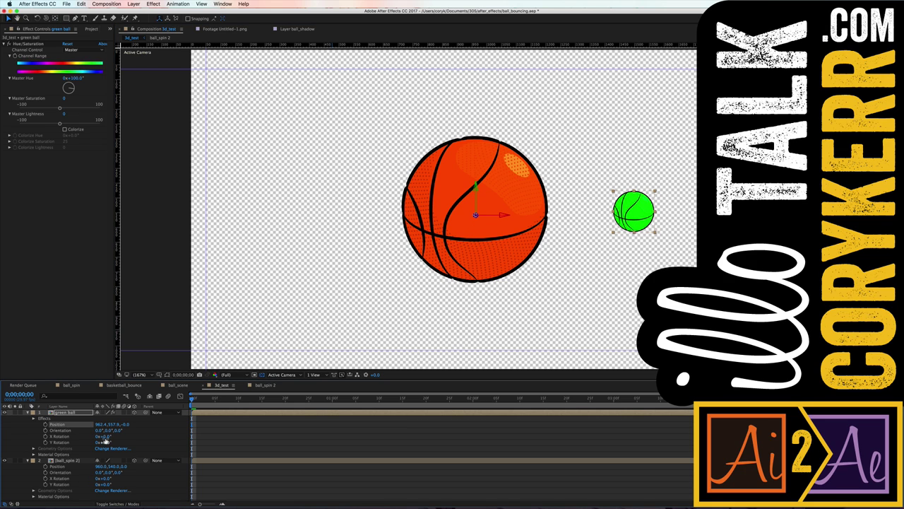
drag(104, 442, 219, 442)
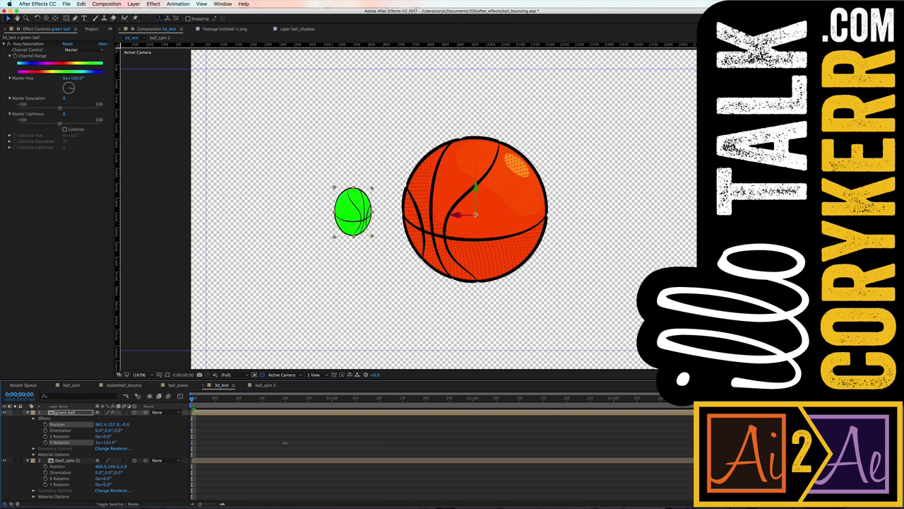
mouse_move(219, 442)
mouse_down()
mouse_move(539, 431)
mouse_move(161, 435)
mouse_up()
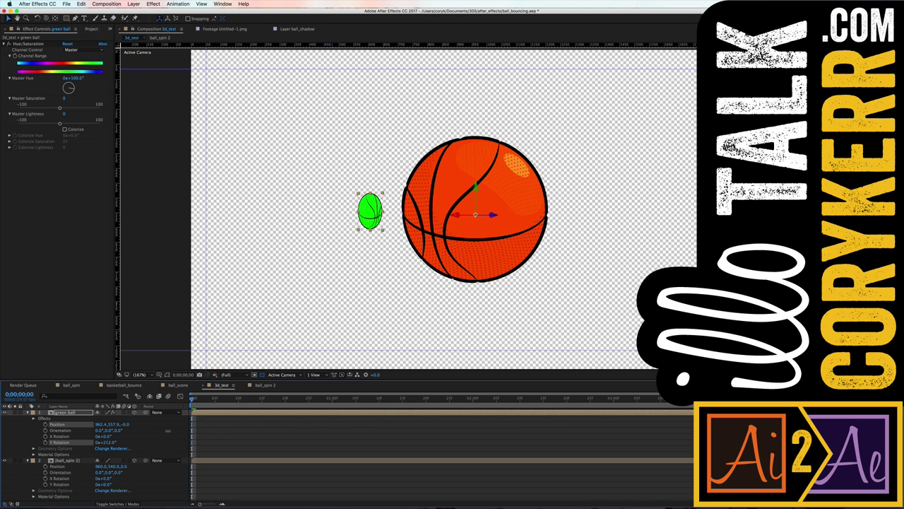
Set a starting Y Rotation keyframe of 0° and preview the orbit.
click(106, 442)
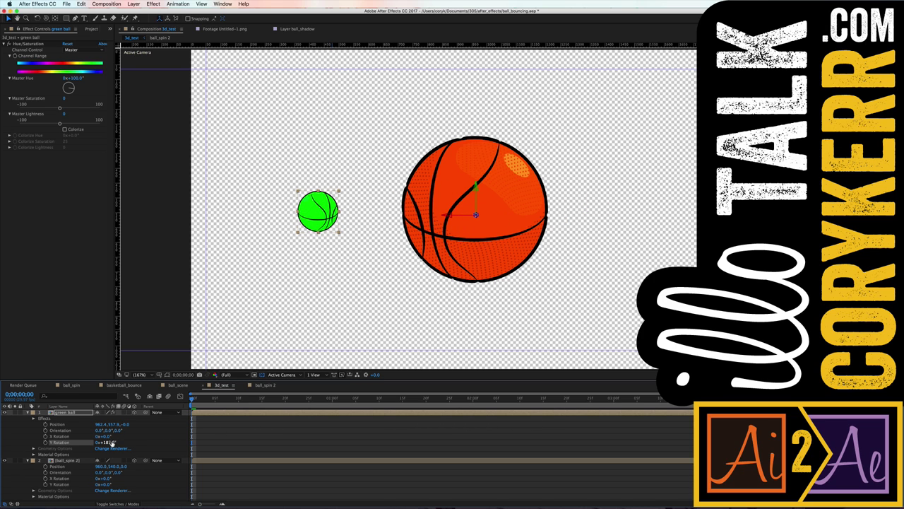
text(0x+0)
click(45, 442)
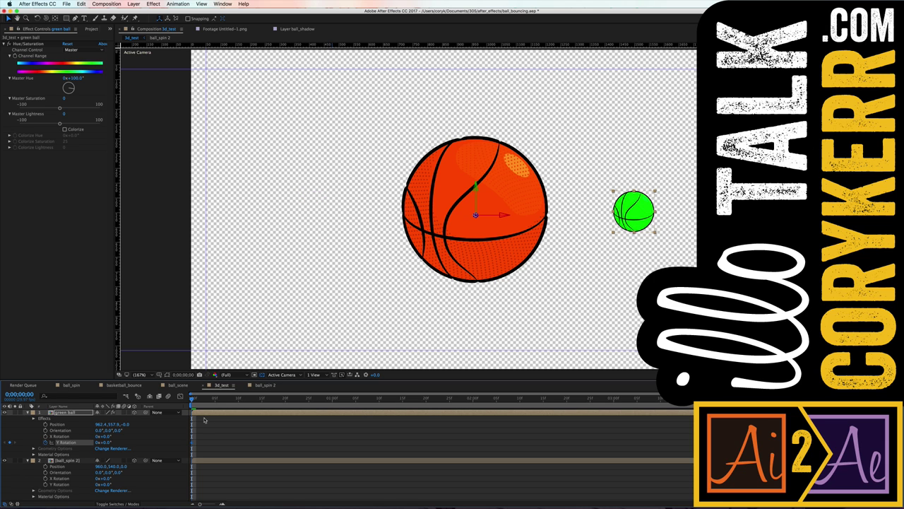
key(space)
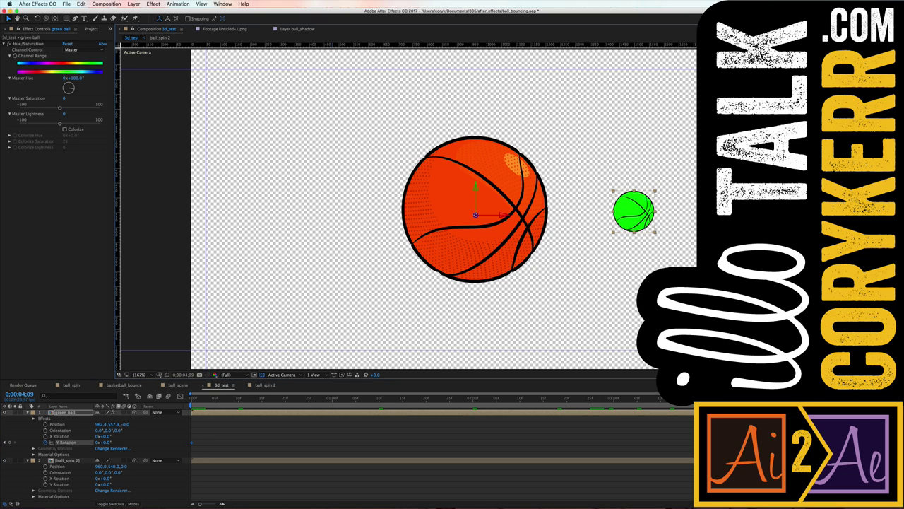
Change the composition duration to 0;00;08;00 and fit it in the timeline.
key(ctrl+k)
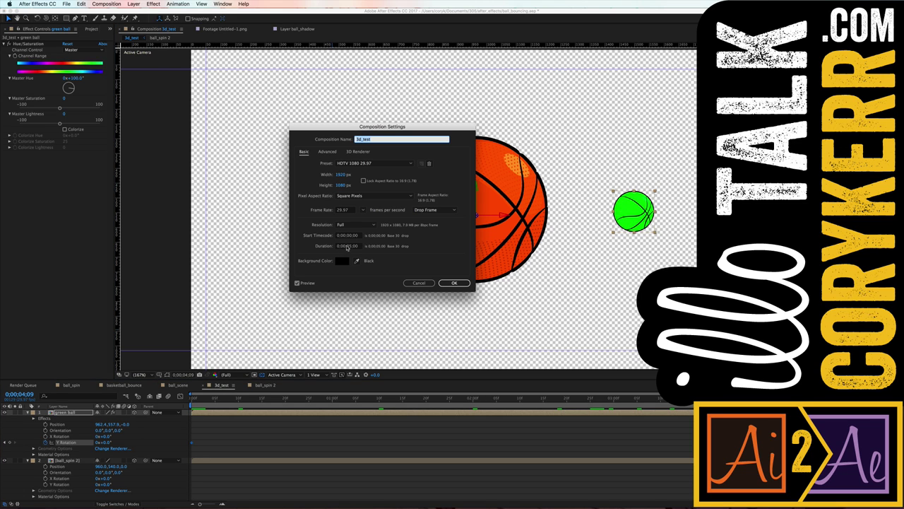
click(351, 246)
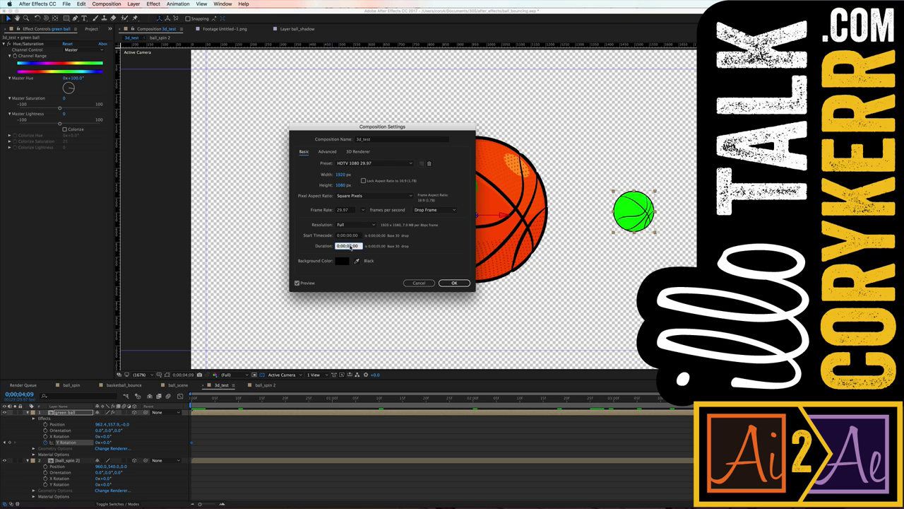
click(452, 283)
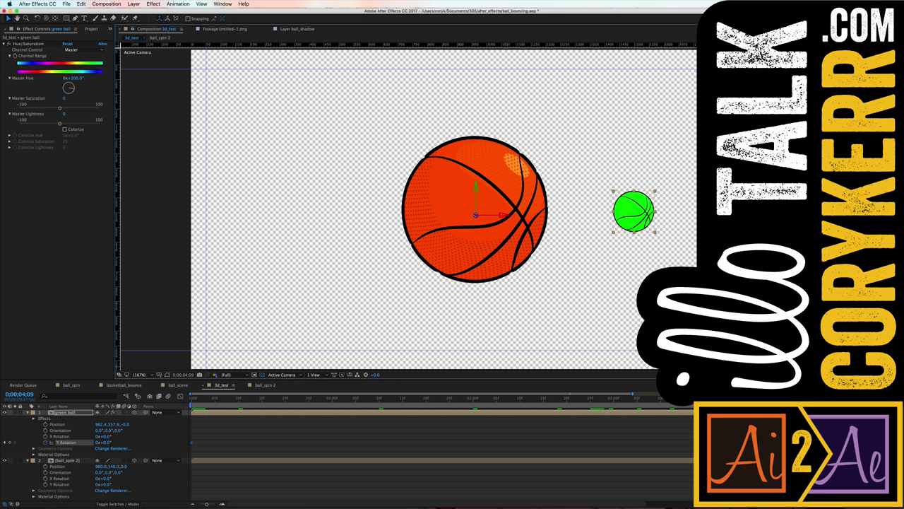
key(minus)
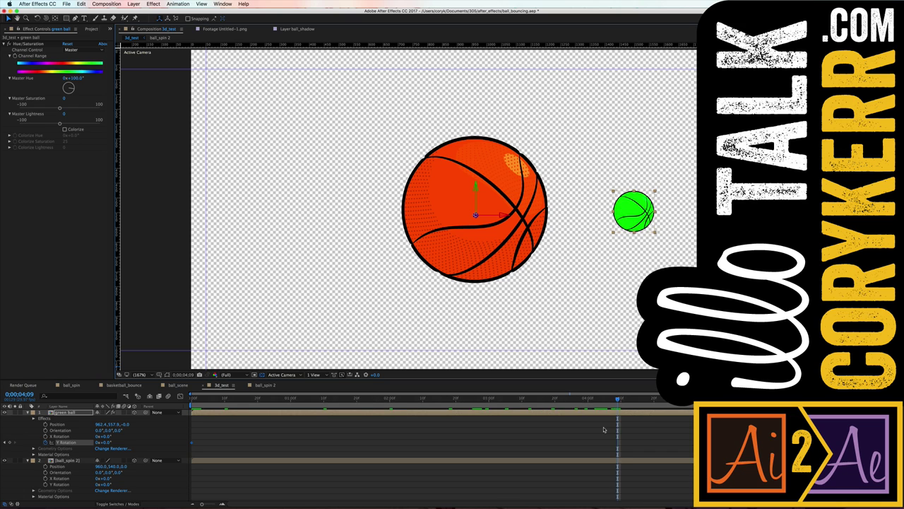
key(minus)
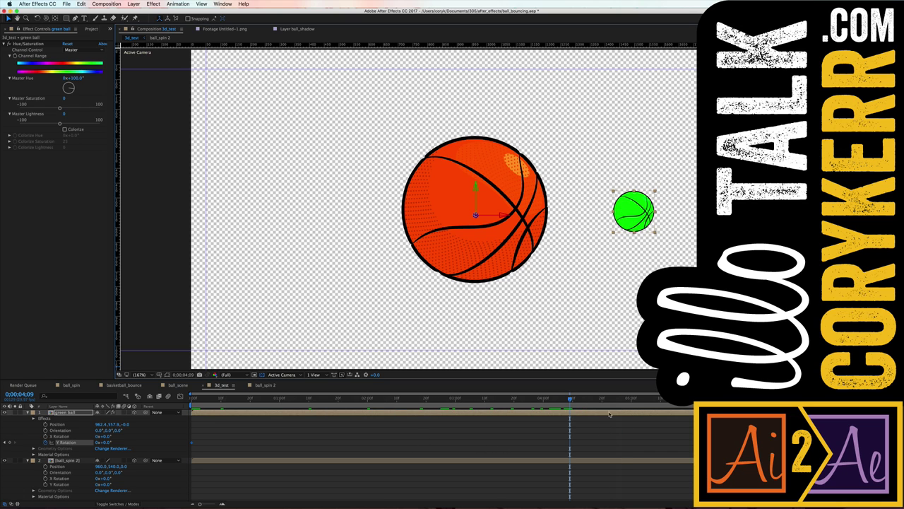
At the last frame, set Y Rotation to 4x+0.0° for four full turns.
key(End)
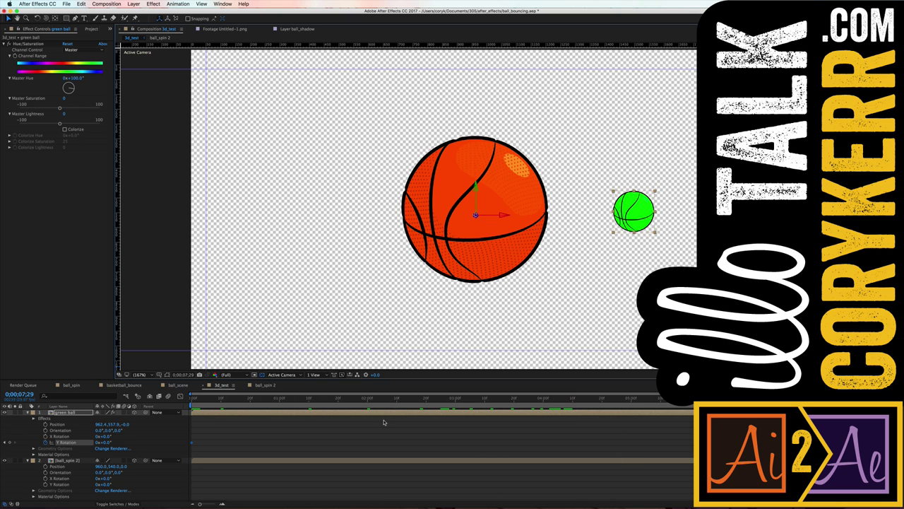
click(97, 441)
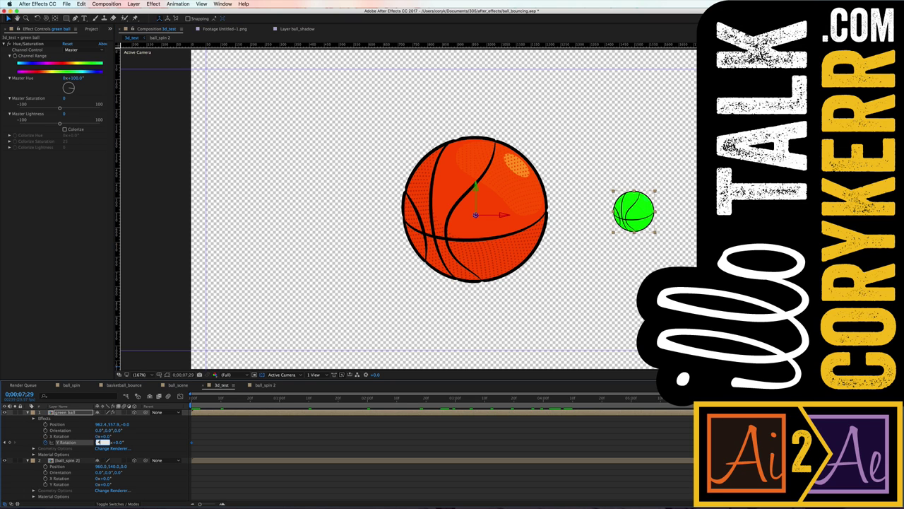
key(Return)
mouse_move(192, 399)
mouse_down()
mouse_move(339, 400)
mouse_move(192, 399)
mouse_up()
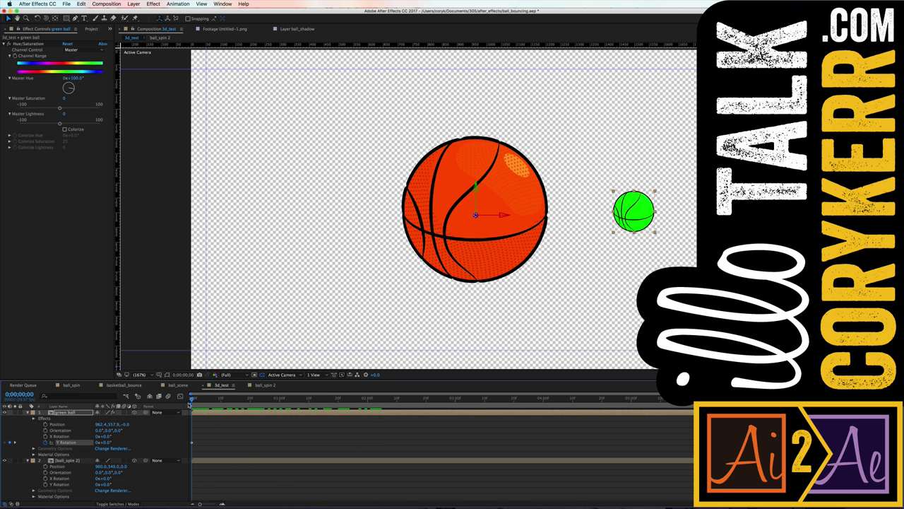
Play the orbit preview and stop near 0;00;02;12 with the green ball in front.
key(space)
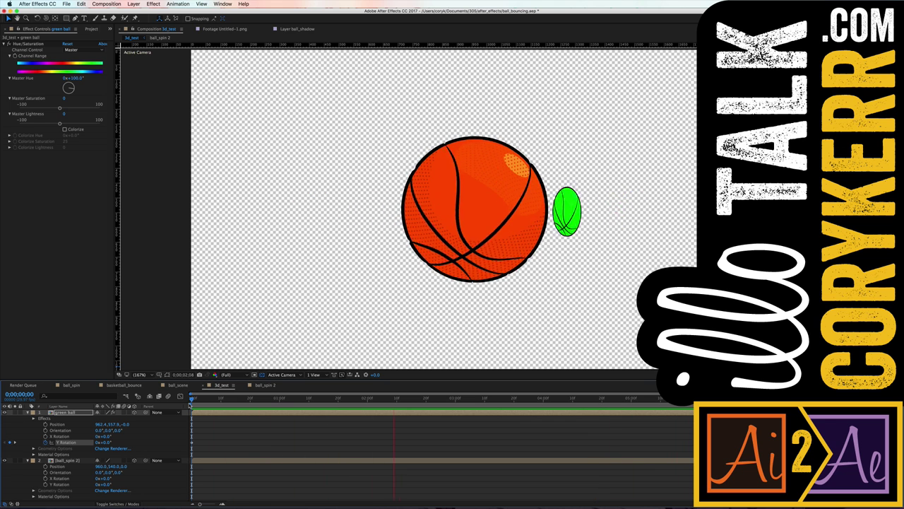
key(space)
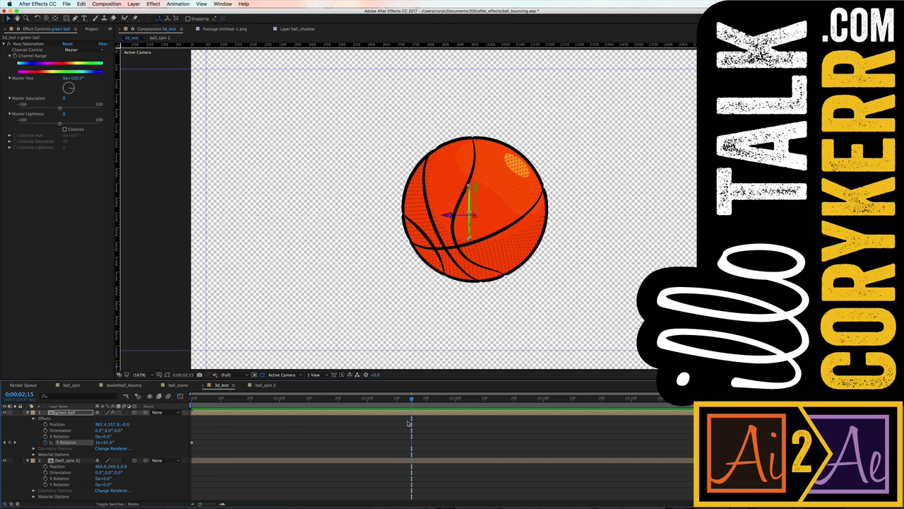
mouse_move(412, 401)
mouse_down()
mouse_move(395, 401)
mouse_move(402, 400)
mouse_up()
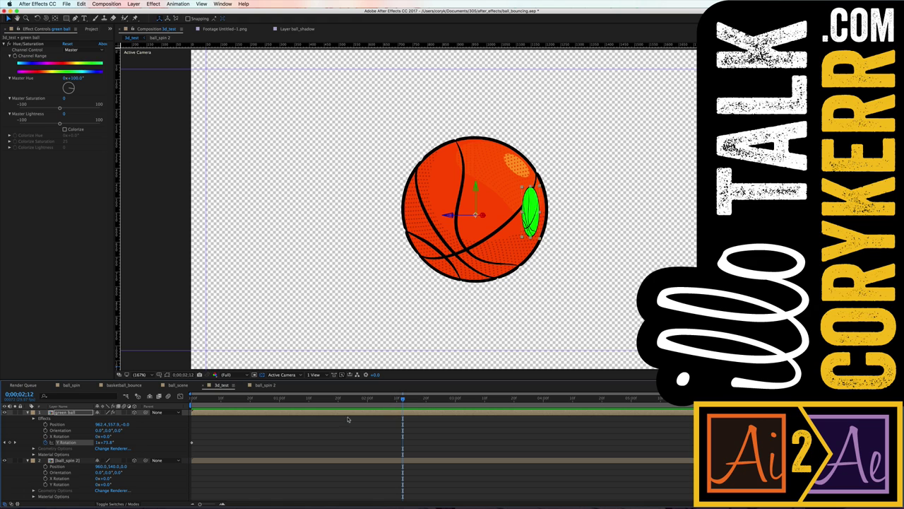
click(135, 4)
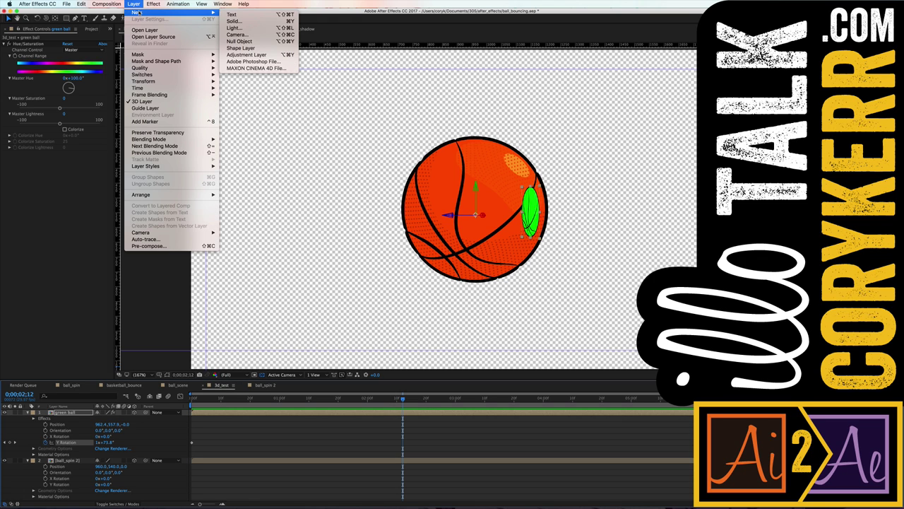
mouse_move(137, 12)
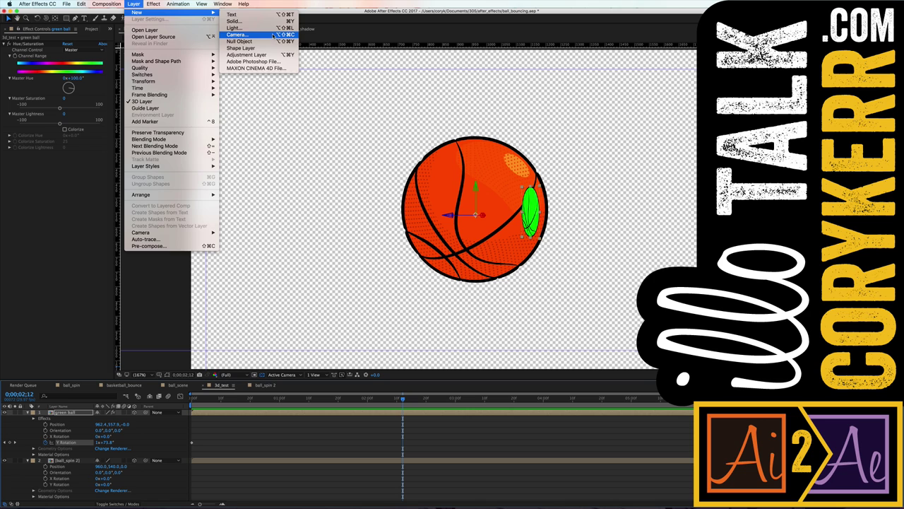
Add Camera 1 with default settings and reveal its Transform properties.
click(274, 35)
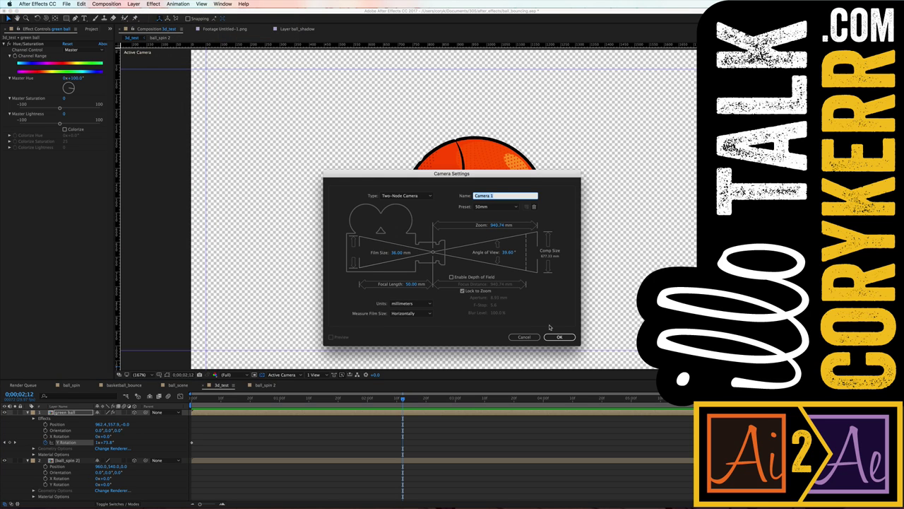
click(558, 337)
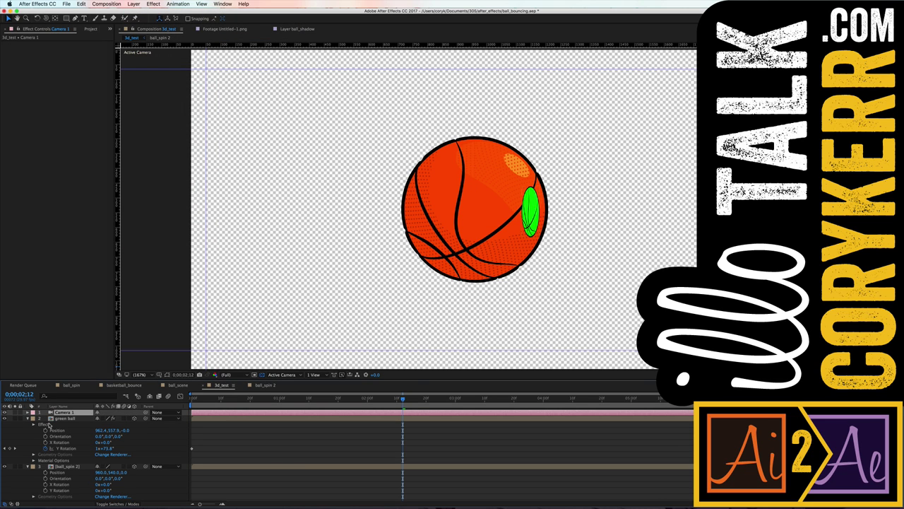
click(28, 412)
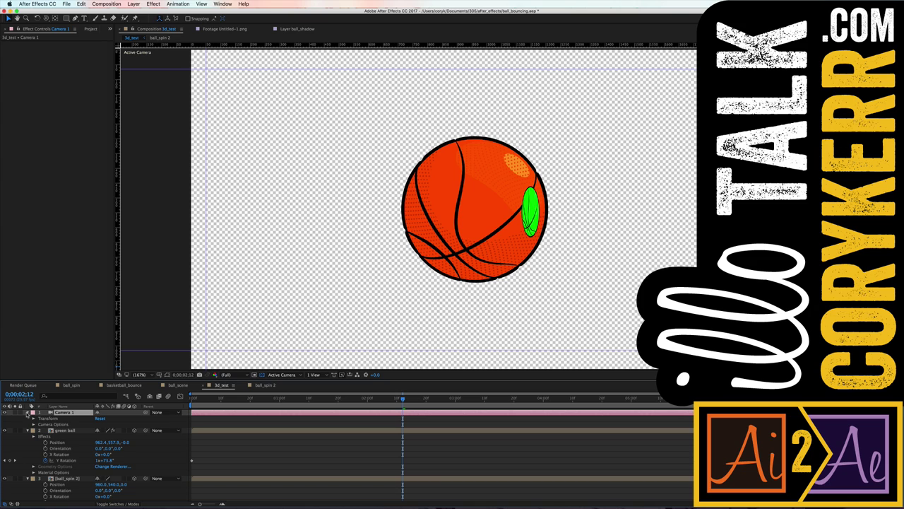
click(32, 418)
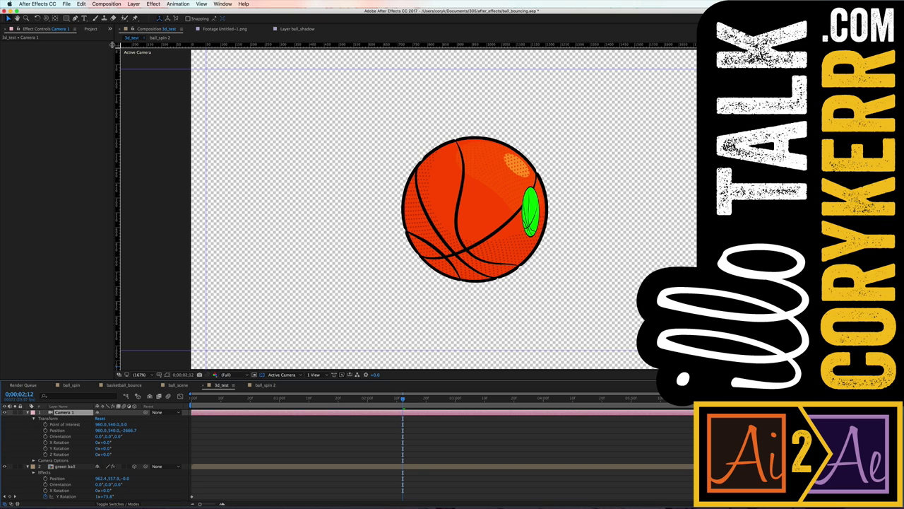
Tilt the camera view so the green ball swings below, then return to frame 0.
click(46, 20)
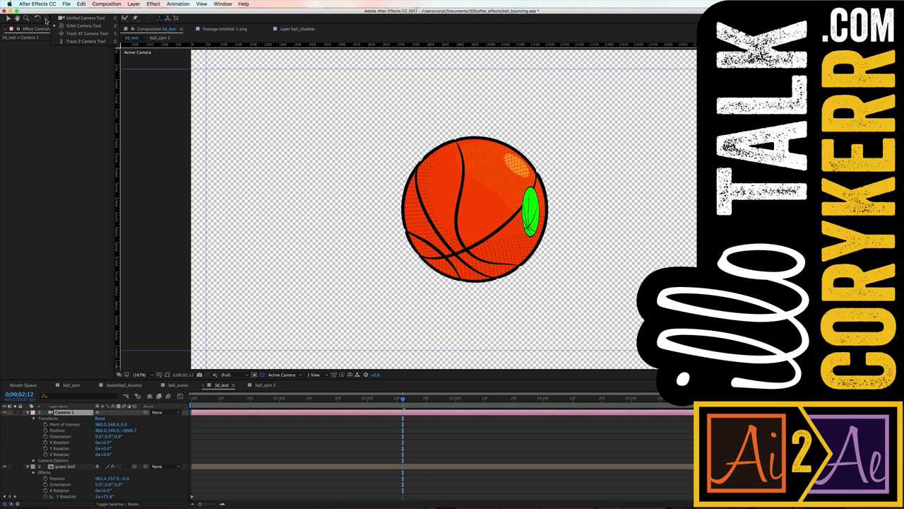
click(80, 42)
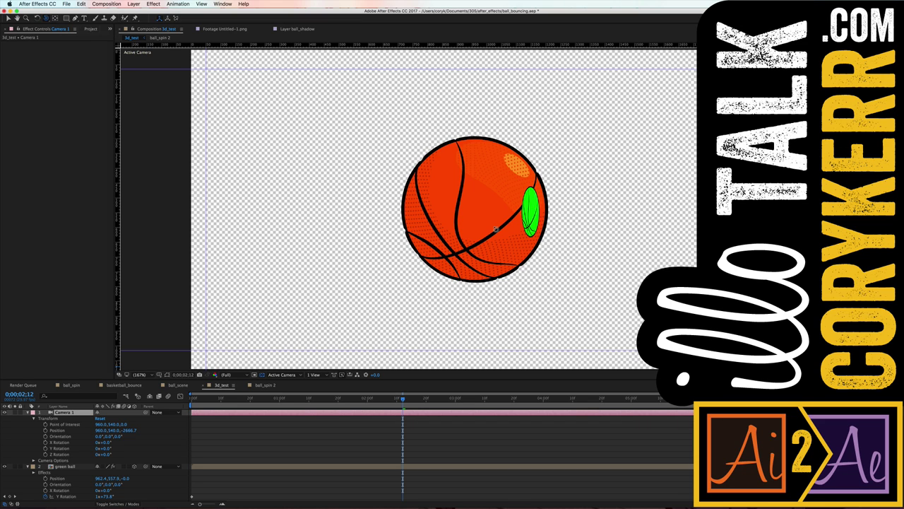
drag(475, 189, 474, 295)
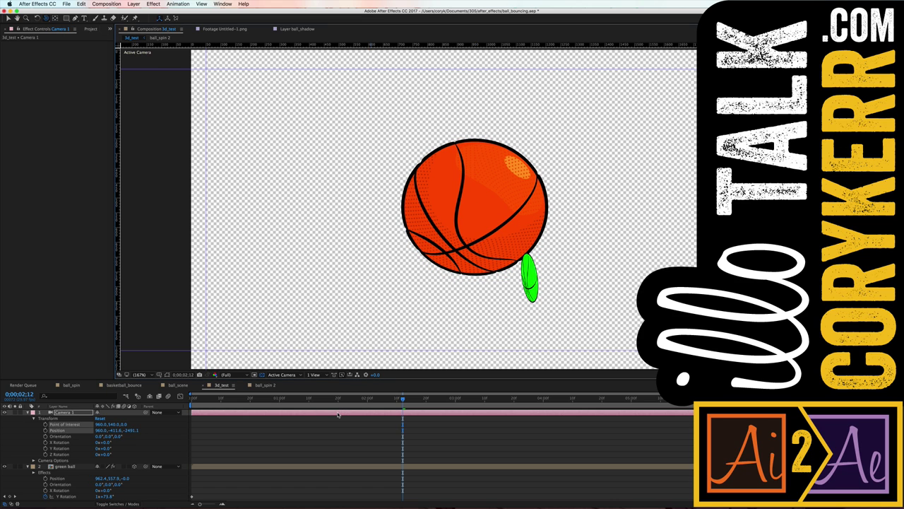
key(Home)
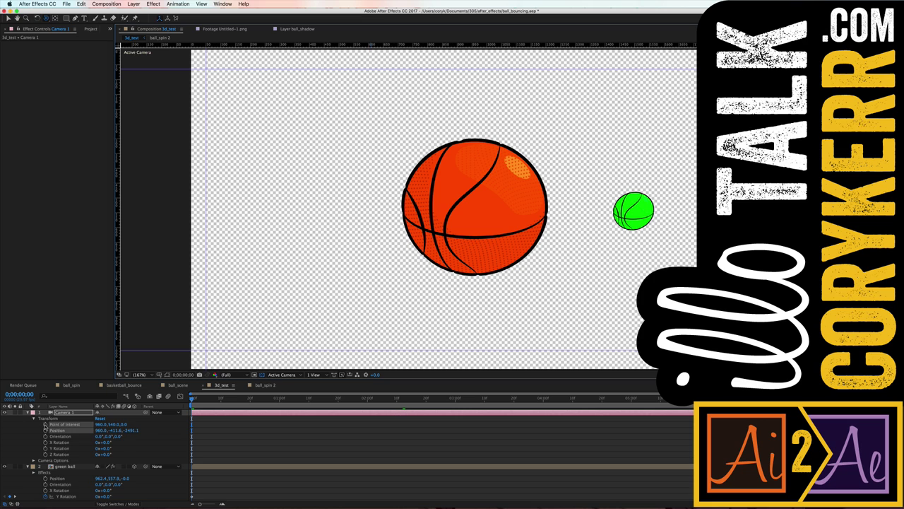
Keyframe Camera 1's Point of Interest and Position, shifting the view at 0;00;04;00.
click(45, 423)
click(45, 429)
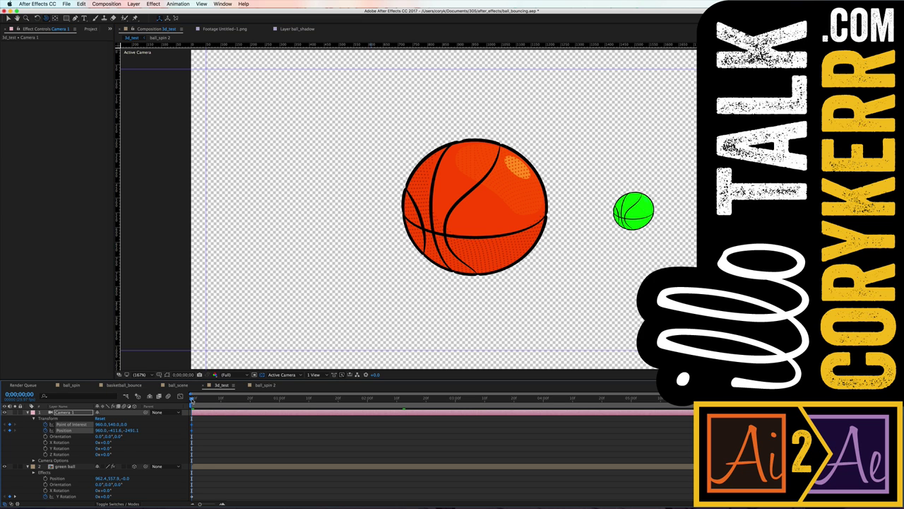
drag(191, 400, 544, 410)
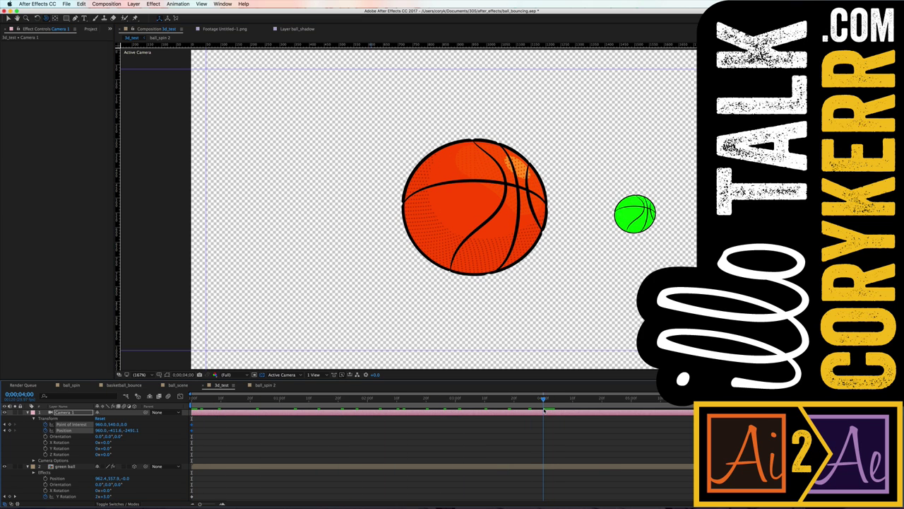
drag(490, 206, 493, 141)
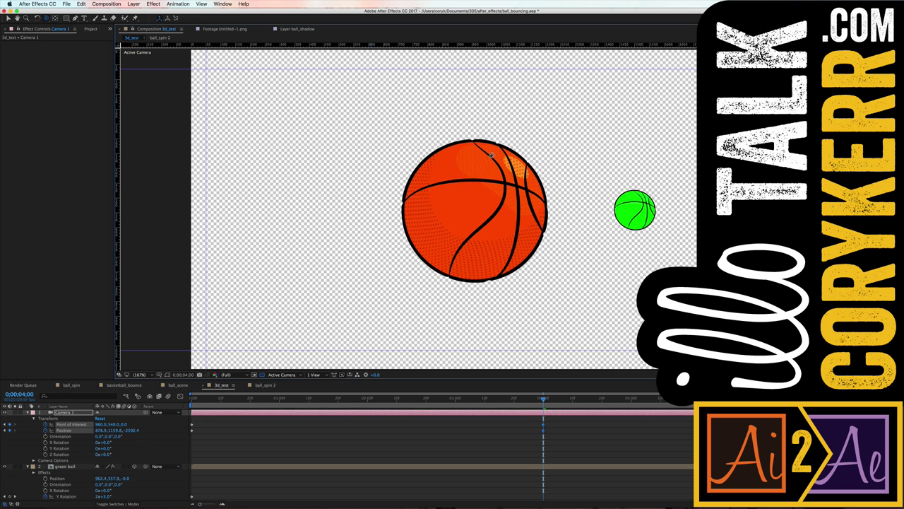
key(period)
key(period)
key(period)
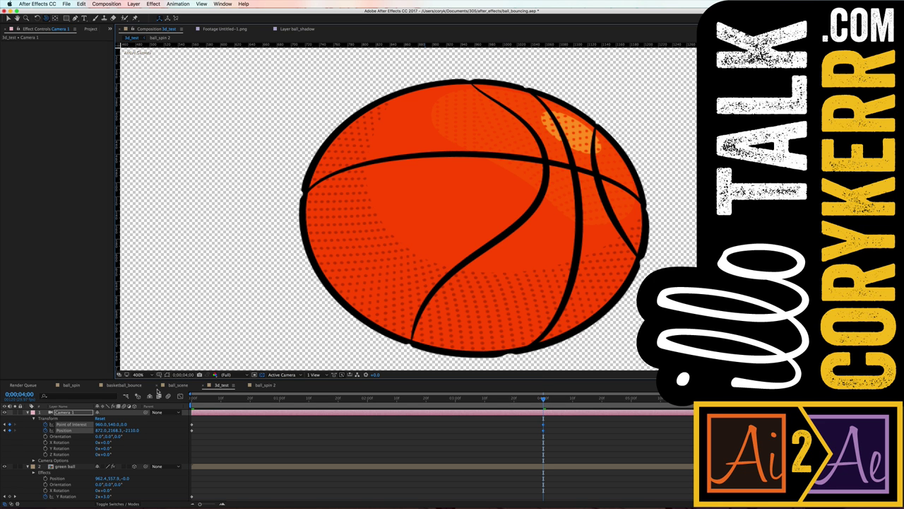
click(138, 375)
click(145, 381)
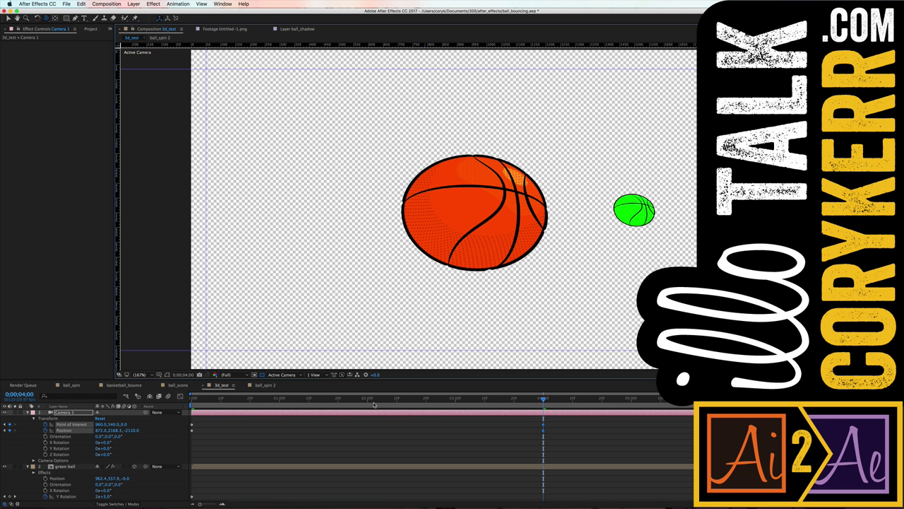
drag(543, 400, 190, 399)
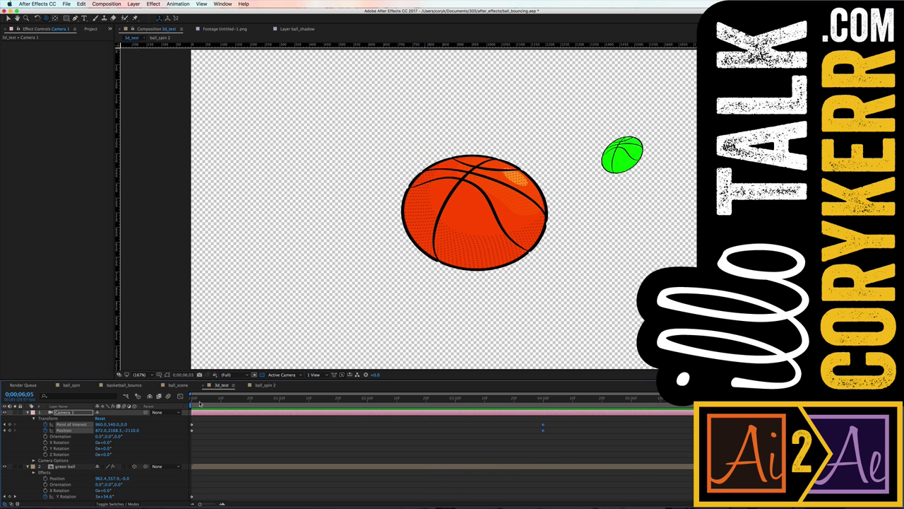
At 0;00;05;00, reposition Camera 1 so the basketball looks round.
click(630, 399)
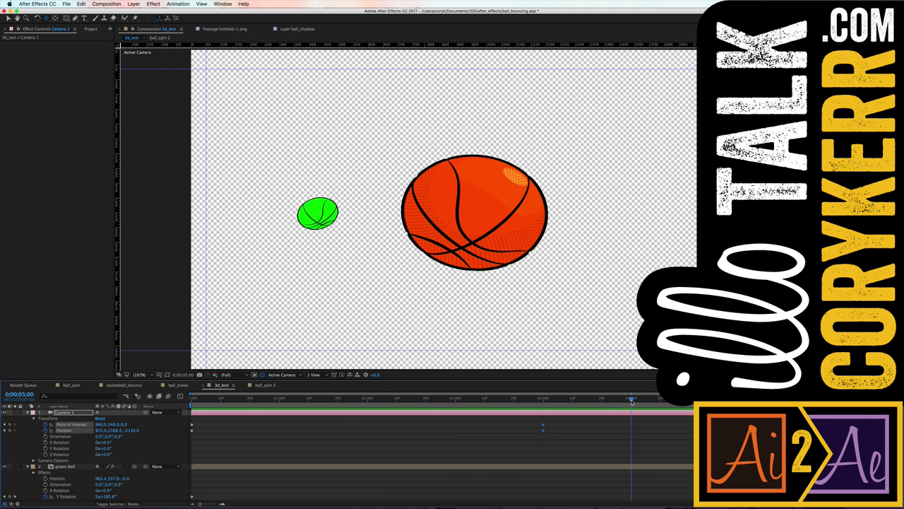
click(197, 427)
key(ctrl+z)
drag(479, 252, 477, 296)
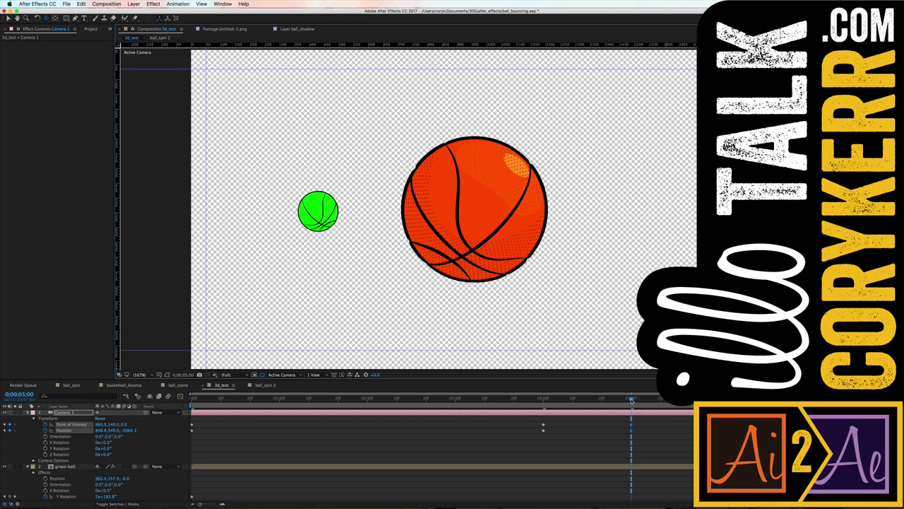
key(space)
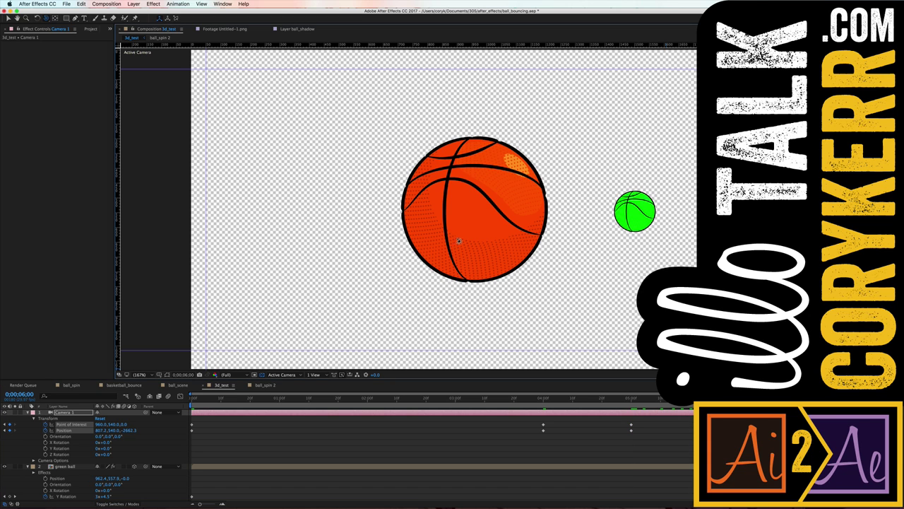
Orbit, dolly in, pull back and pan Camera 1 to add later Position keyframes.
drag(455, 241, 524, 241)
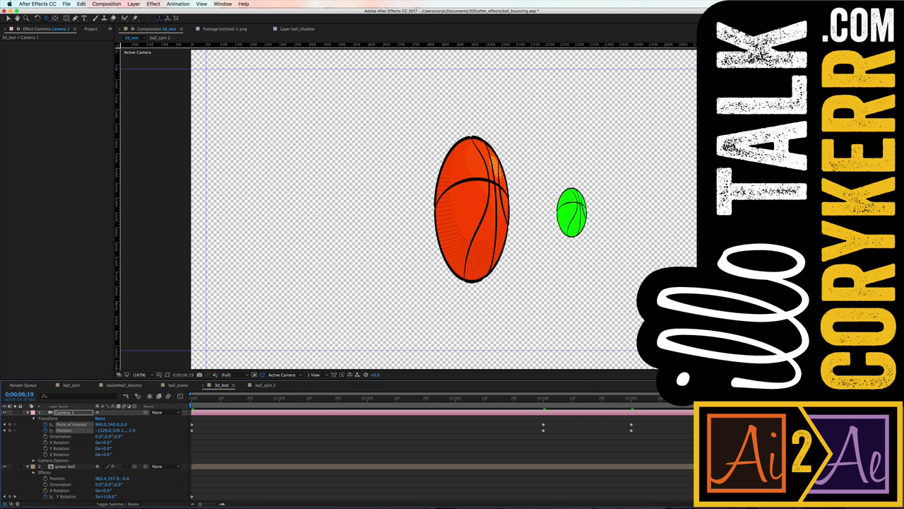
drag(490, 212, 421, 211)
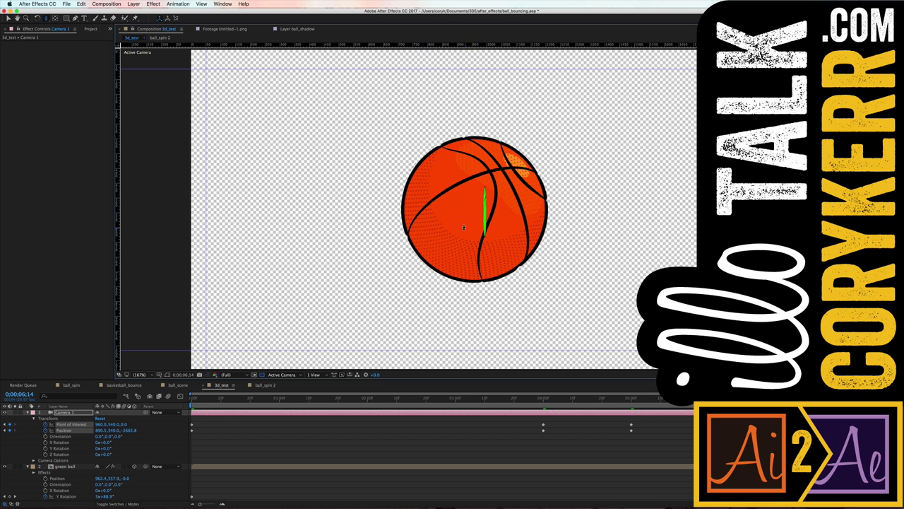
drag(464, 227, 388, 52)
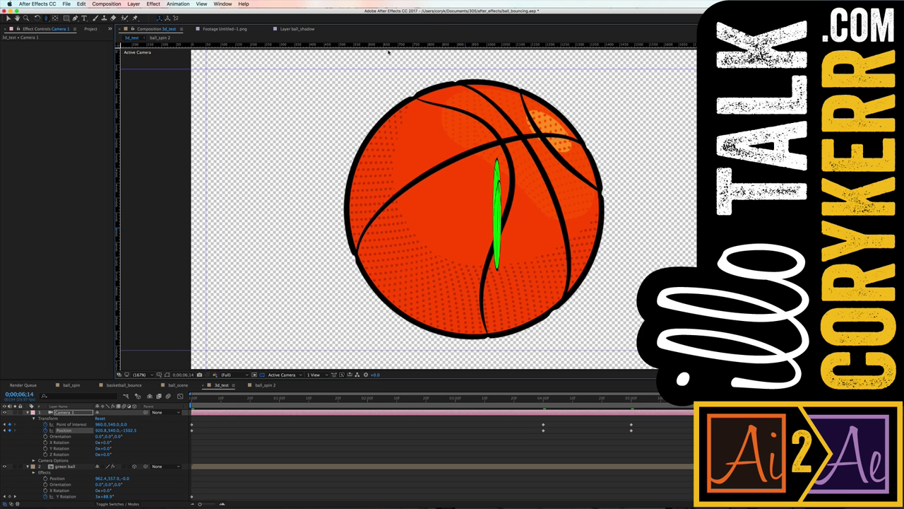
drag(476, 251, 473, 216)
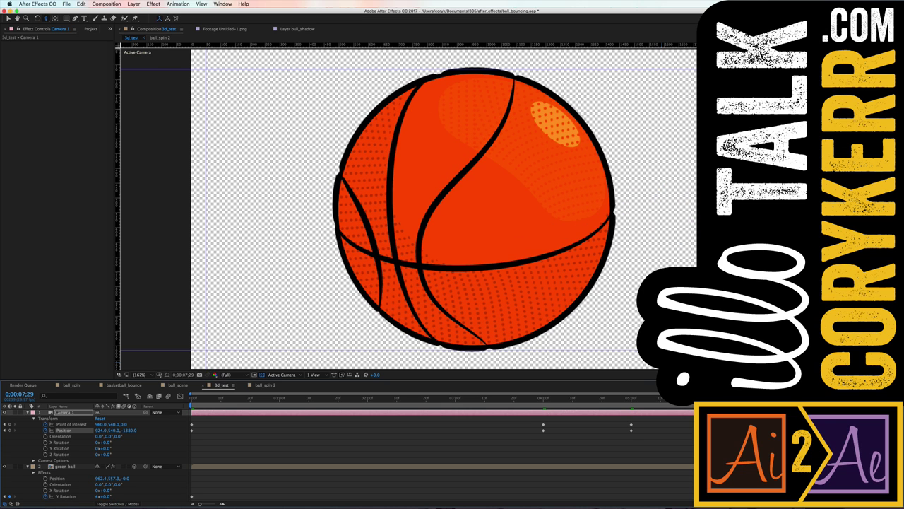
mouse_move(488, 242)
mouse_down()
mouse_move(469, 278)
mouse_move(466, 250)
mouse_up()
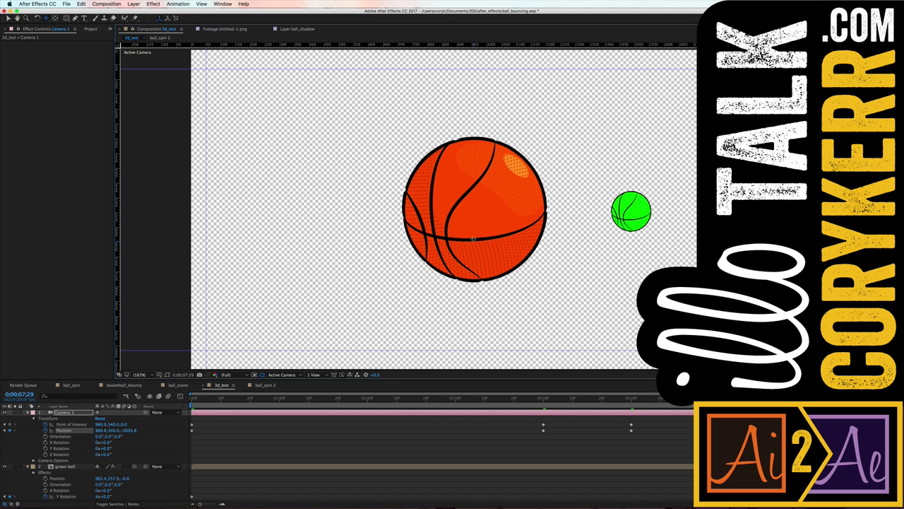
drag(473, 238, 332, 290)
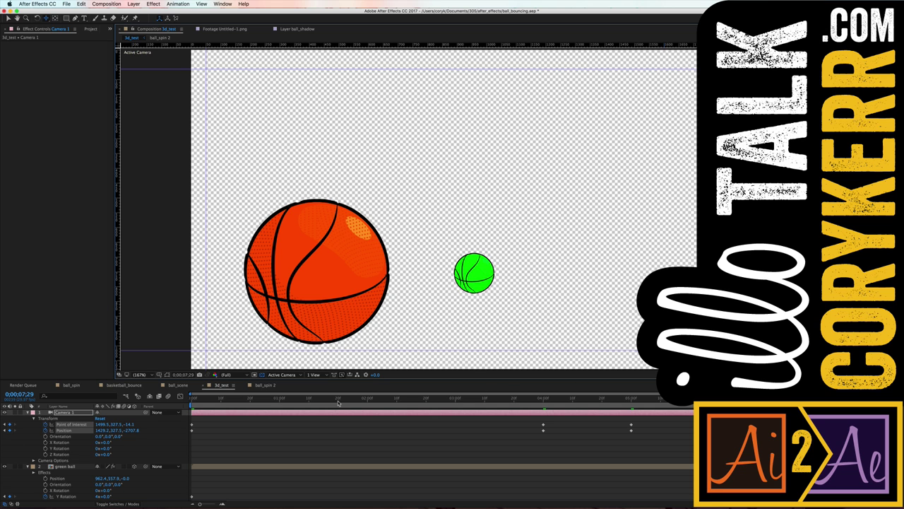
drag(338, 402, 189, 397)
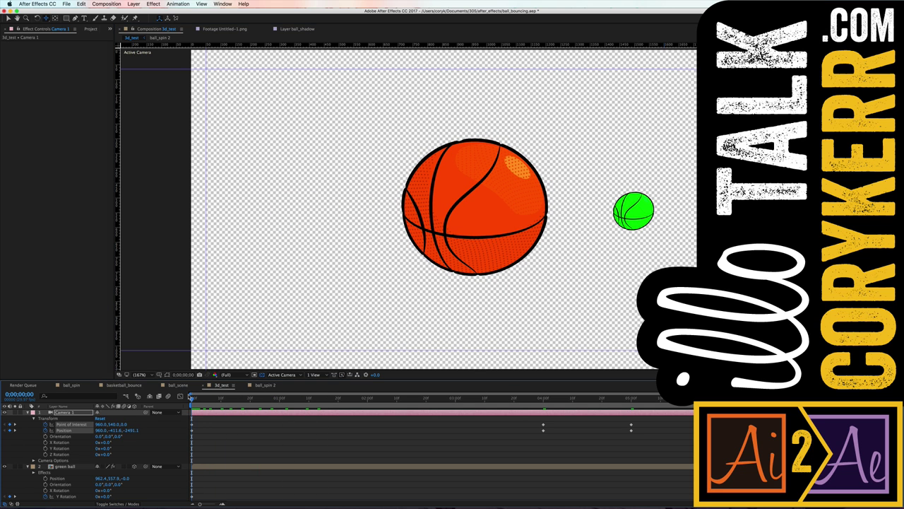
Preview the camera animation from the start and stop near 0;00;03;18.
key(space)
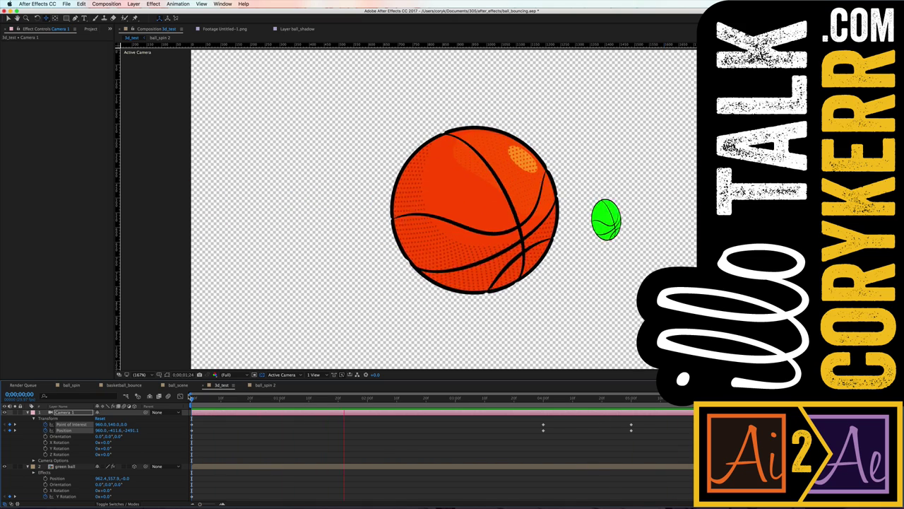
key(space)
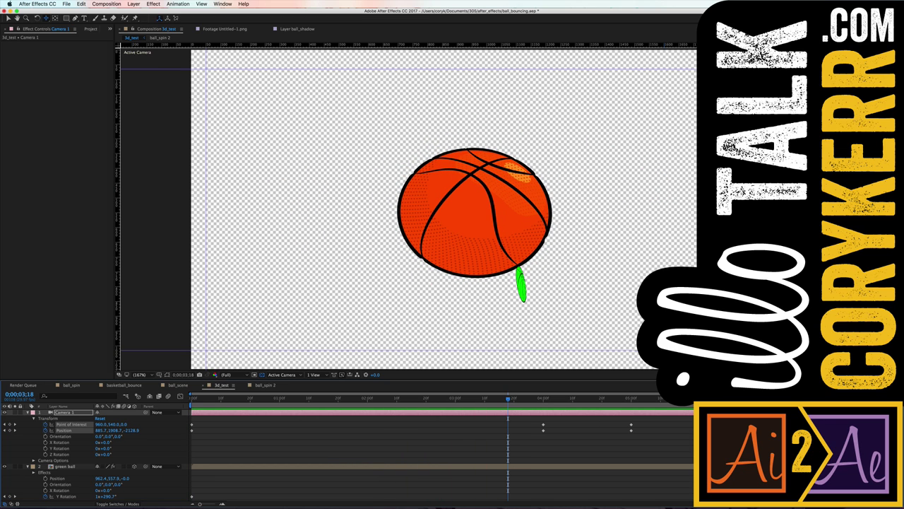
Delete Camera 1's Position and Point of Interest keyframes and return to frame 0.
drag(693, 422, 197, 435)
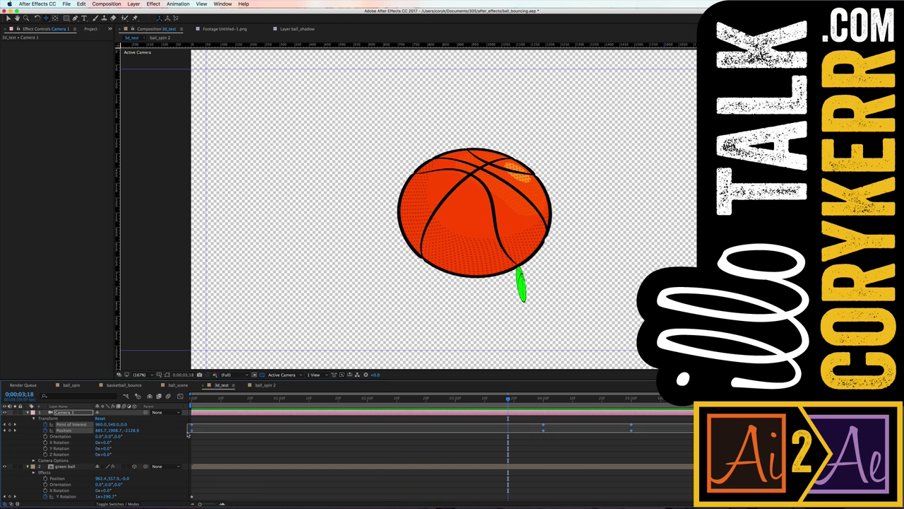
key(Delete)
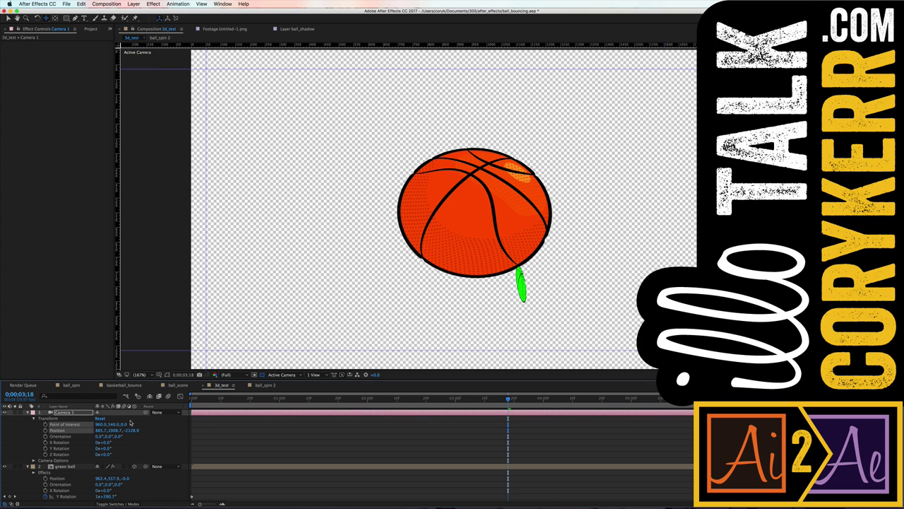
right_click(121, 416)
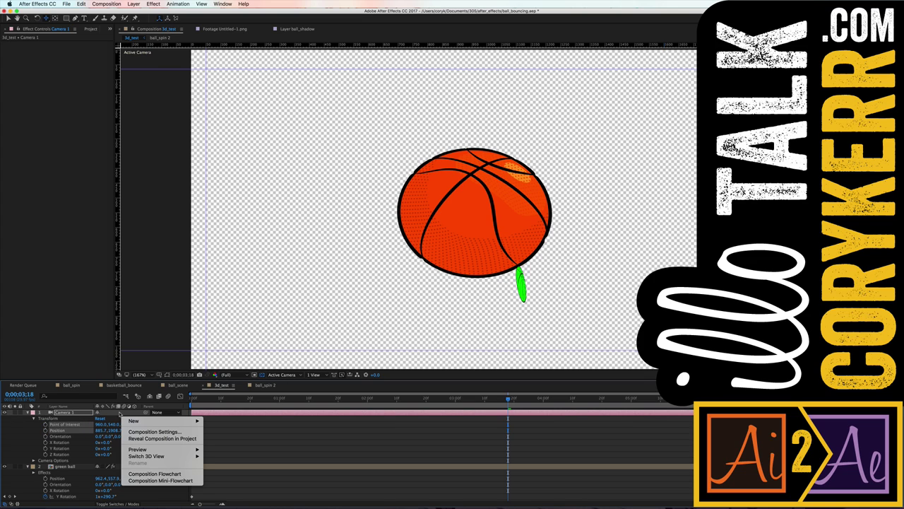
click(117, 414)
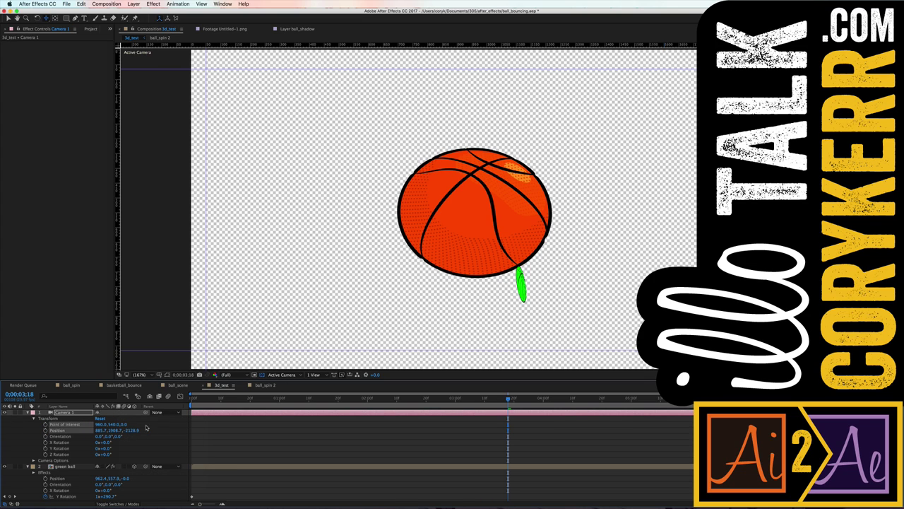
key(Home)
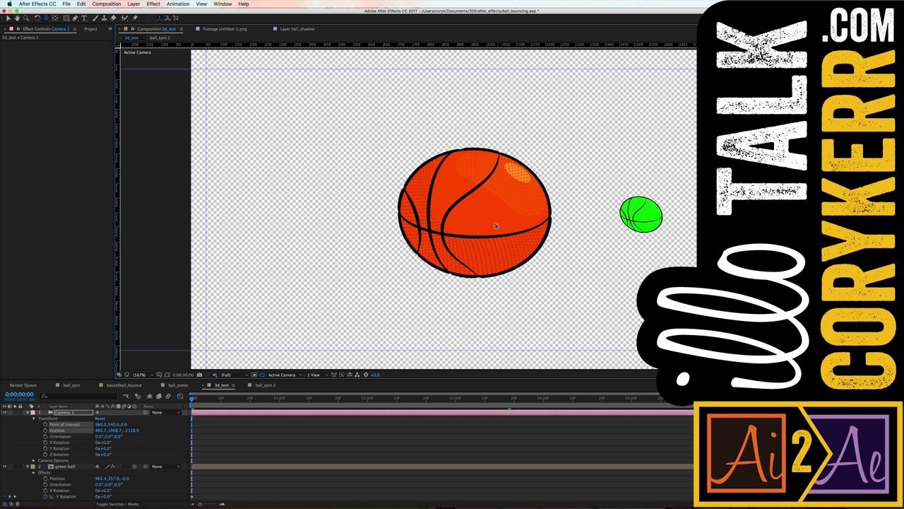
Orbit Camera 1 and pull it far back, then keyframe its Point of Interest and Position.
drag(496, 226, 492, 266)
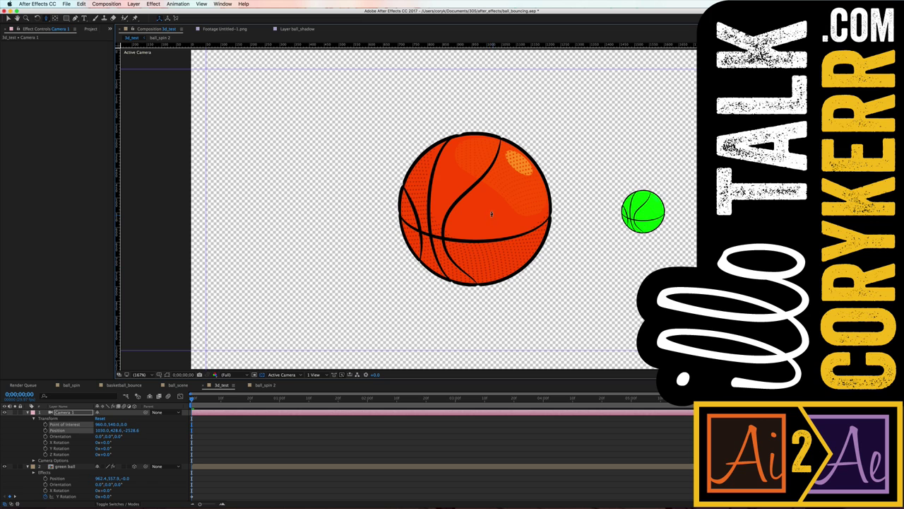
mouse_move(492, 213)
mouse_down()
mouse_move(456, 332)
mouse_move(477, 209)
mouse_move(472, 281)
mouse_up()
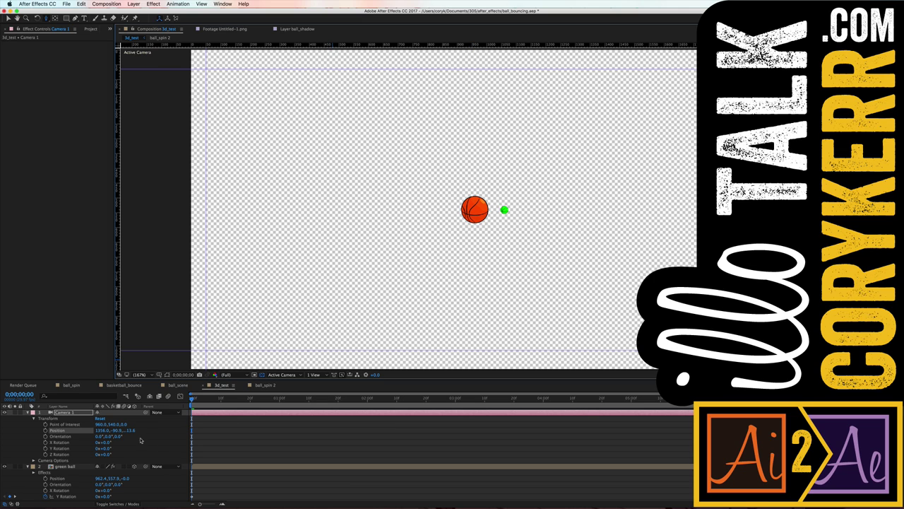
click(62, 425)
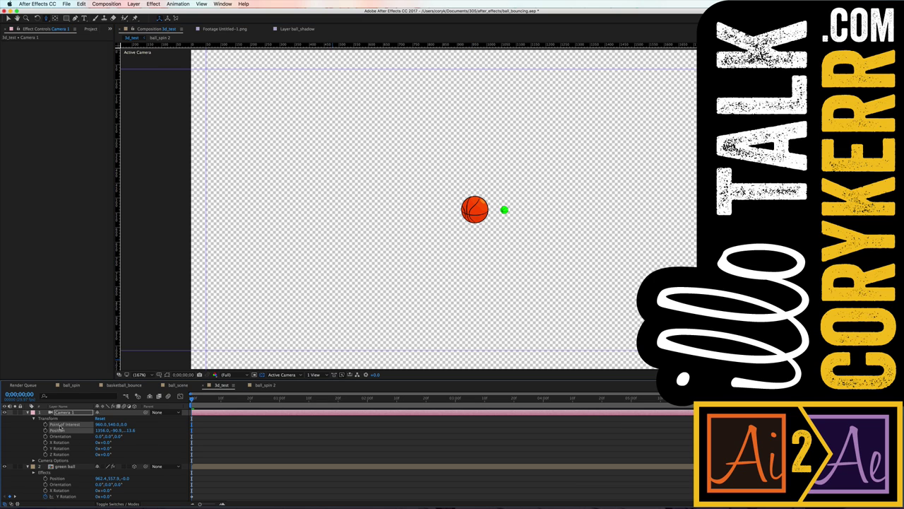
click(46, 424)
At a later time, dolly the camera in so the balls look larger, and preview.
key(space)
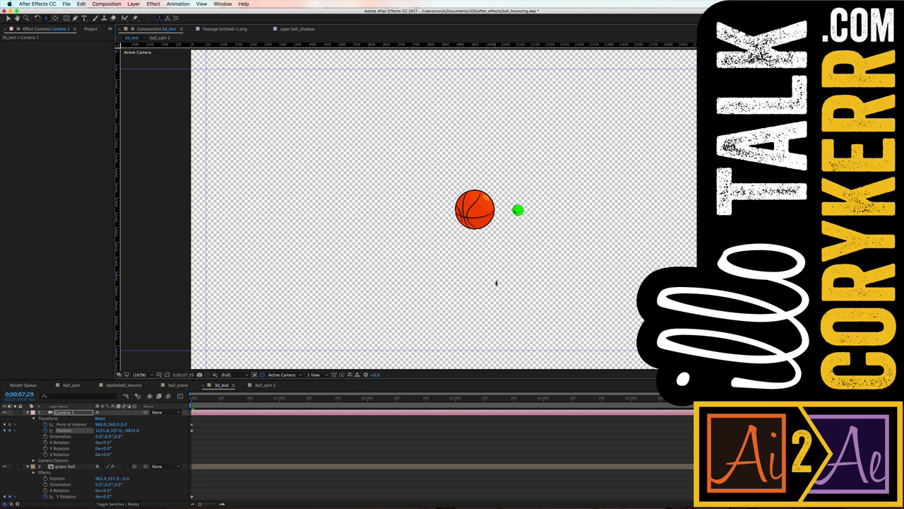
mouse_move(497, 281)
mouse_down()
mouse_move(466, 132)
mouse_move(493, 262)
mouse_move(473, 84)
mouse_move(510, 244)
mouse_move(486, 205)
mouse_up()
key(space)
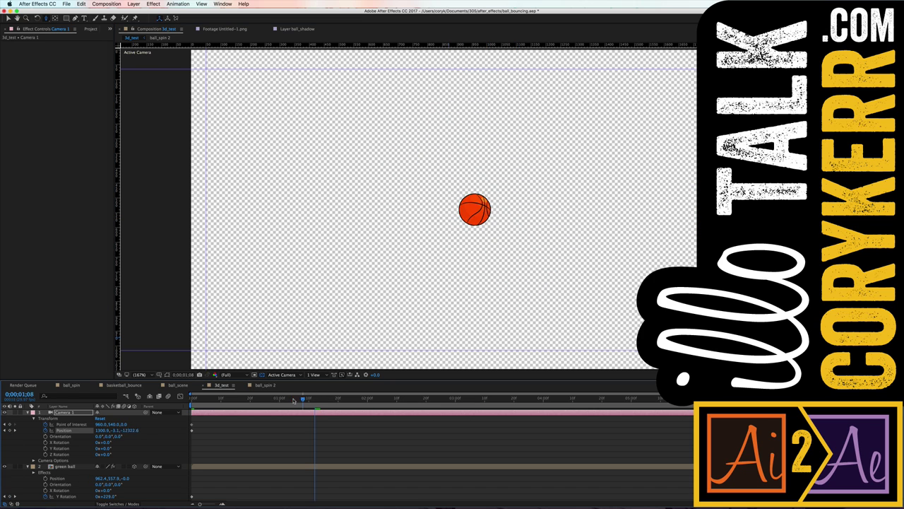
Around 4;19, orbit the camera until the balls are almost edge-on, then scrub back near three seconds.
click(190, 399)
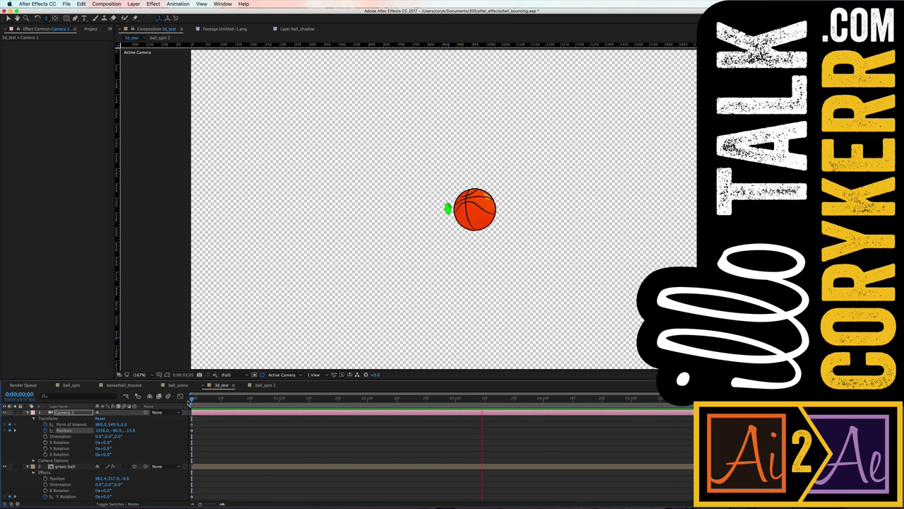
key(space)
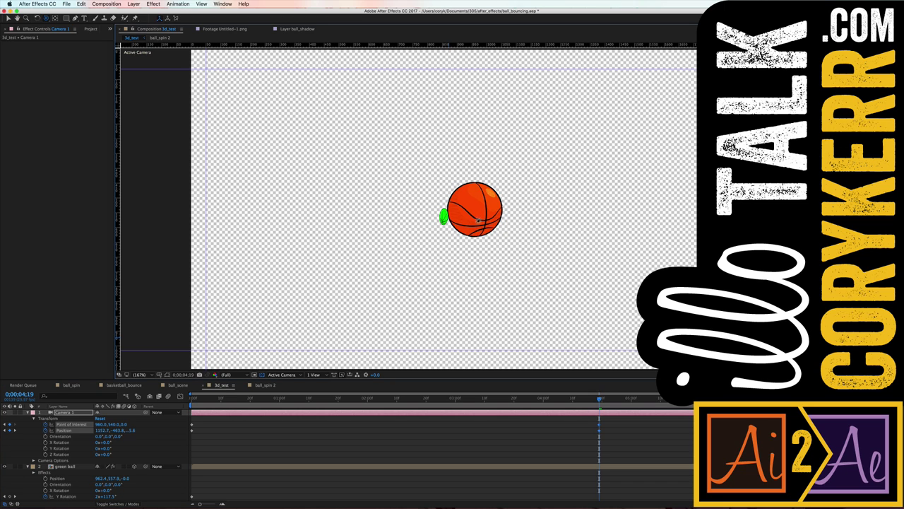
drag(478, 232, 477, 304)
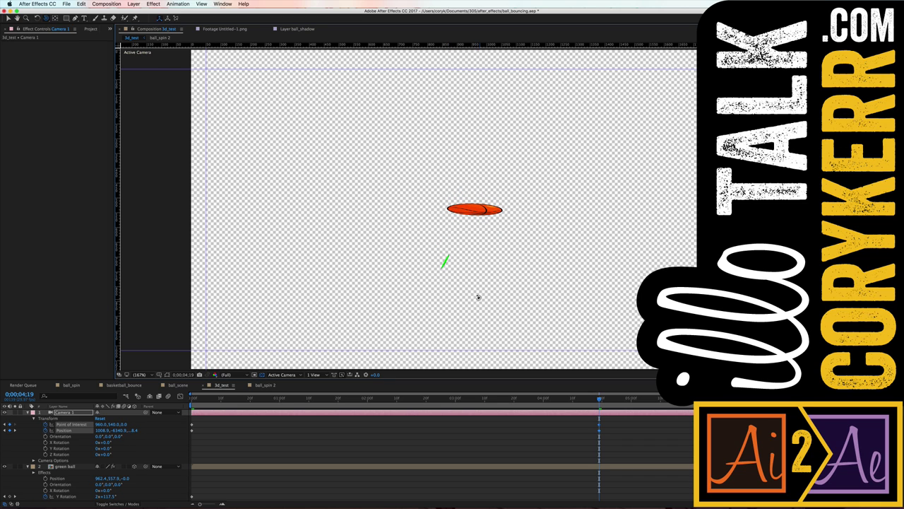
key(space)
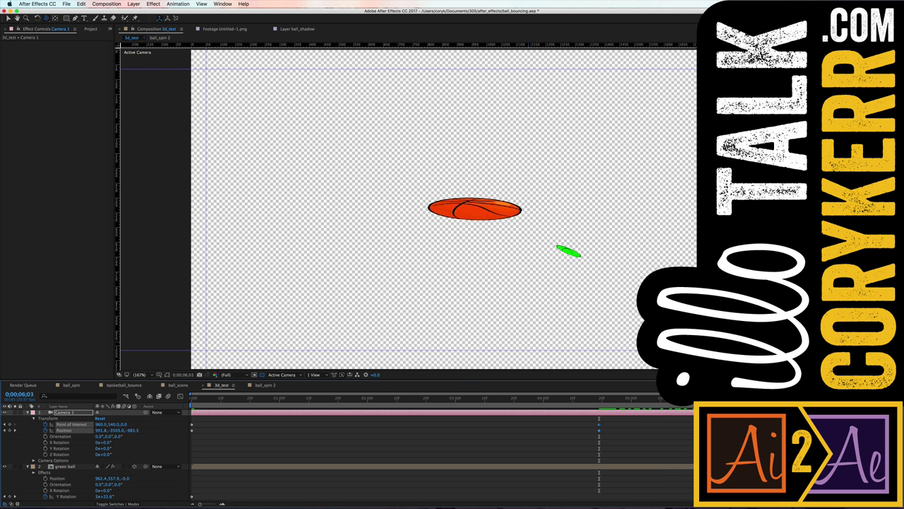
mouse_move(485, 217)
mouse_down()
mouse_move(482, 240)
mouse_move(484, 115)
mouse_move(463, 101)
mouse_up()
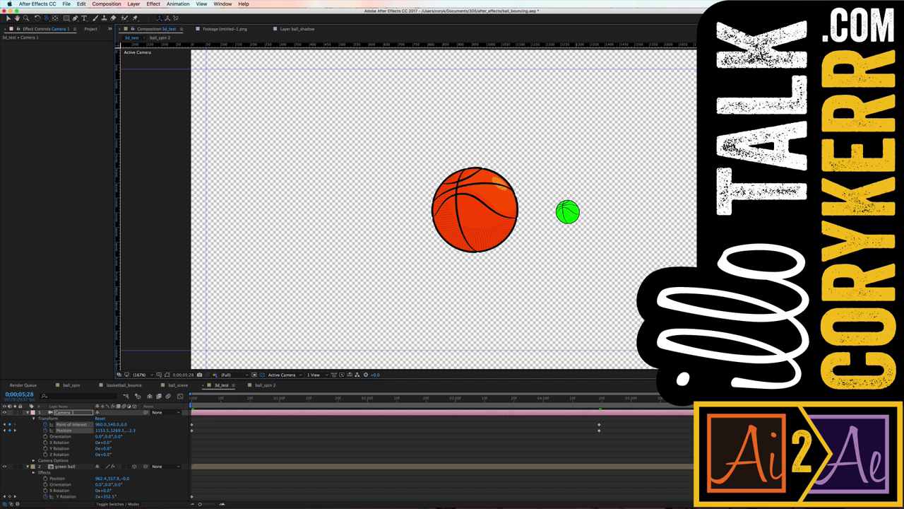
mouse_move(601, 397)
mouse_down()
mouse_move(522, 431)
mouse_move(193, 419)
mouse_up()
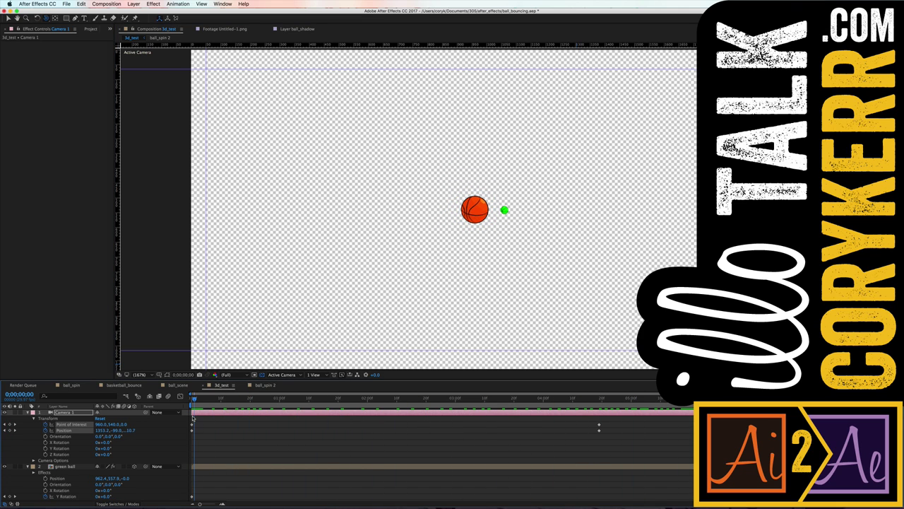
Preview the camera move, then show the viewer layout options from the 1 View dropdown.
key(space)
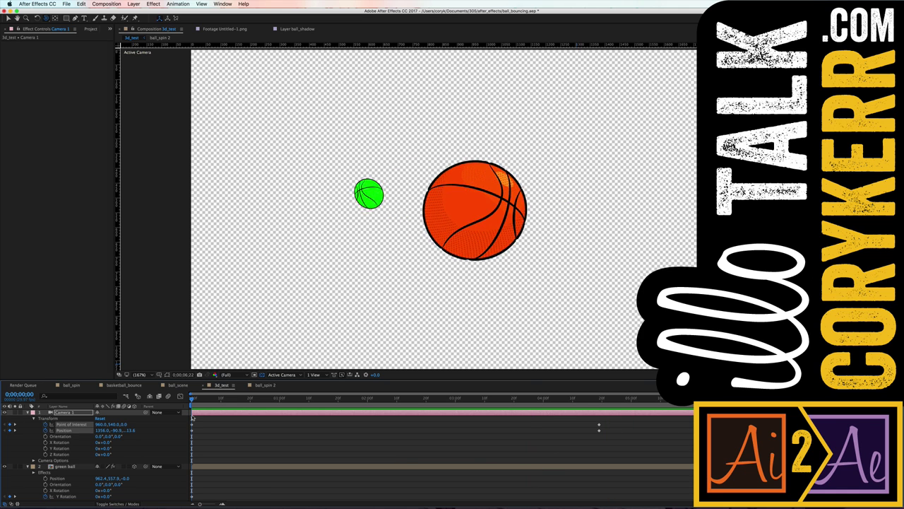
key(space)
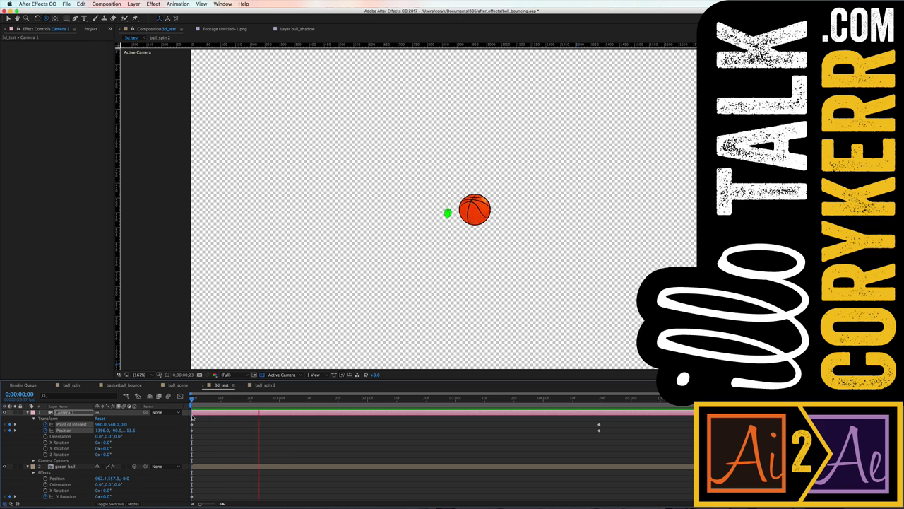
key(space)
click(318, 375)
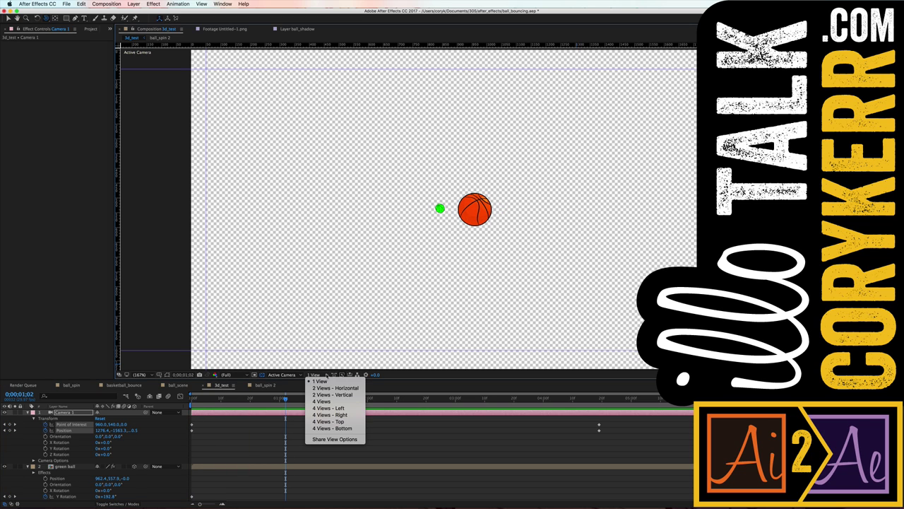
Switch the viewer to the 4 Views layout and toggle the transparency grid.
click(322, 401)
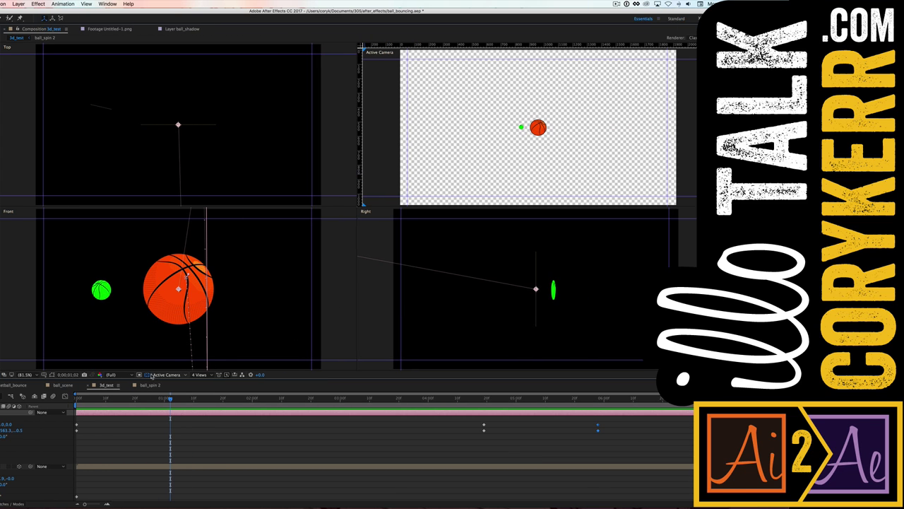
click(147, 375)
click(147, 375)
Set the composition background colour to white (FFFFFF) in Composition Settings.
right_click(354, 269)
mouse_move(374, 273)
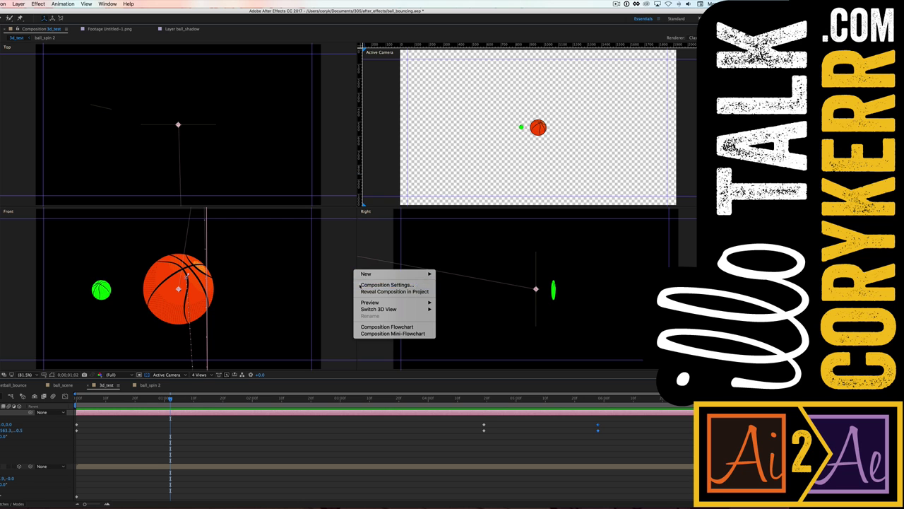
click(361, 284)
click(226, 261)
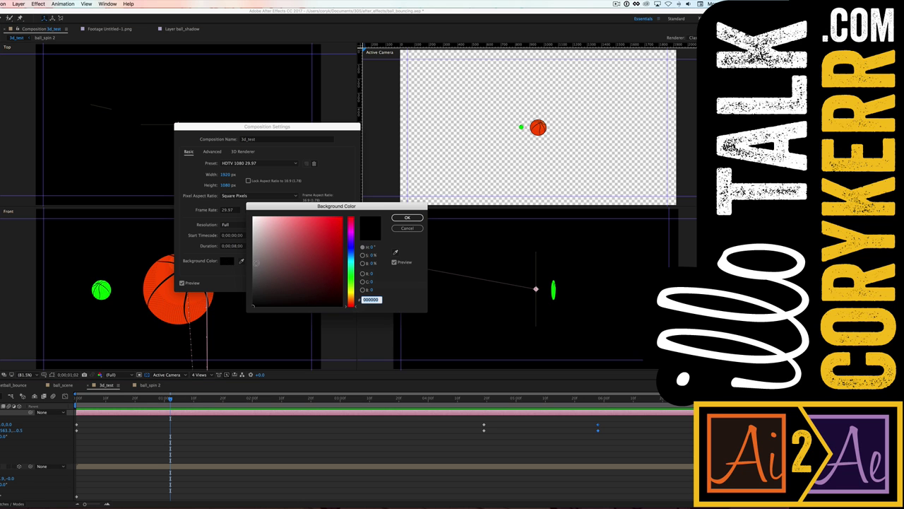
text(ffffff)
click(413, 218)
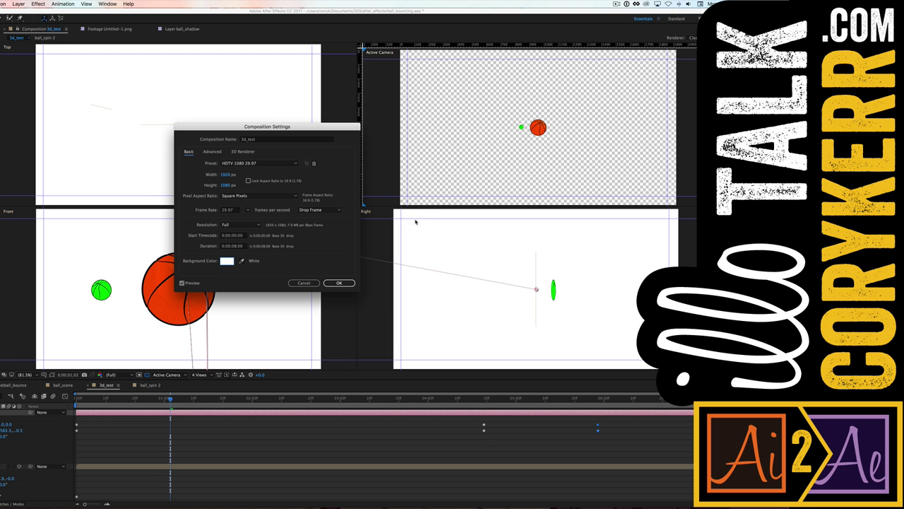
click(339, 283)
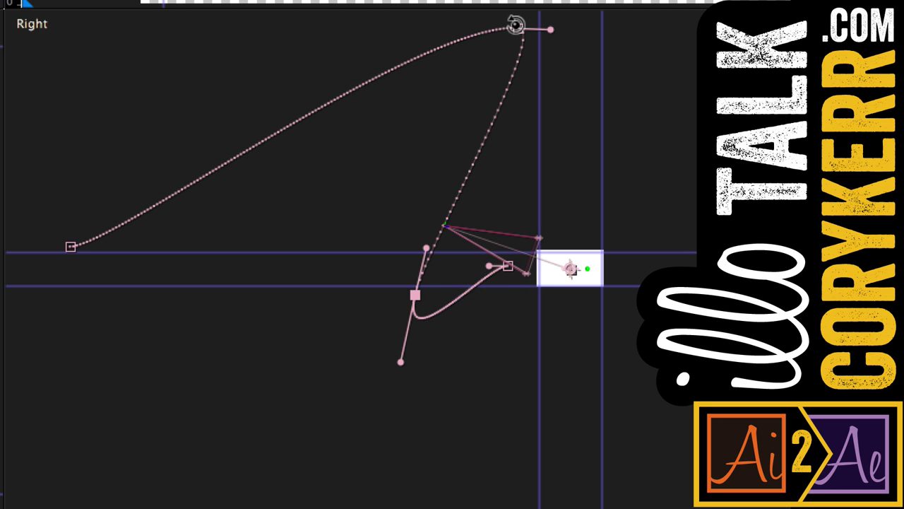
In the Right view, lower the top keyframe and drag Bezier handles to deepen the camera's curve.
mouse_move(519, 29)
mouse_down()
mouse_move(329, 121)
mouse_move(340, 137)
mouse_move(376, 47)
mouse_up()
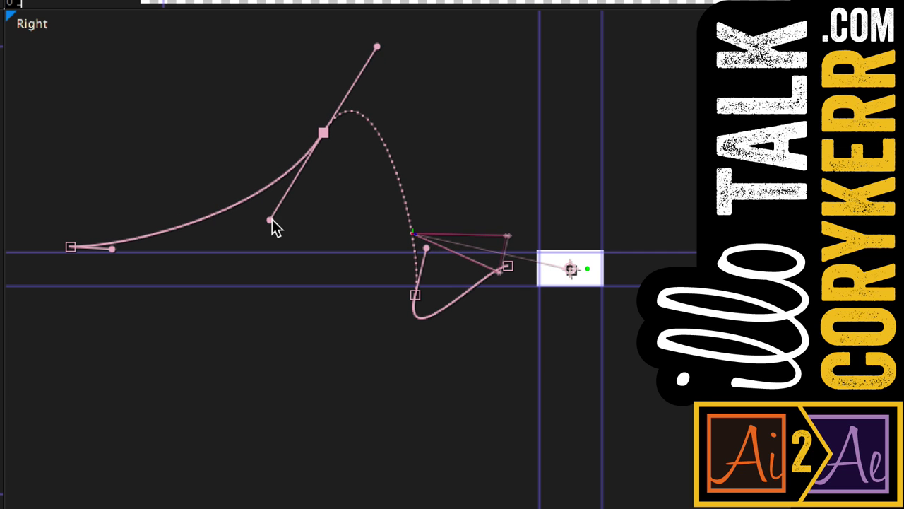
drag(272, 222, 259, 330)
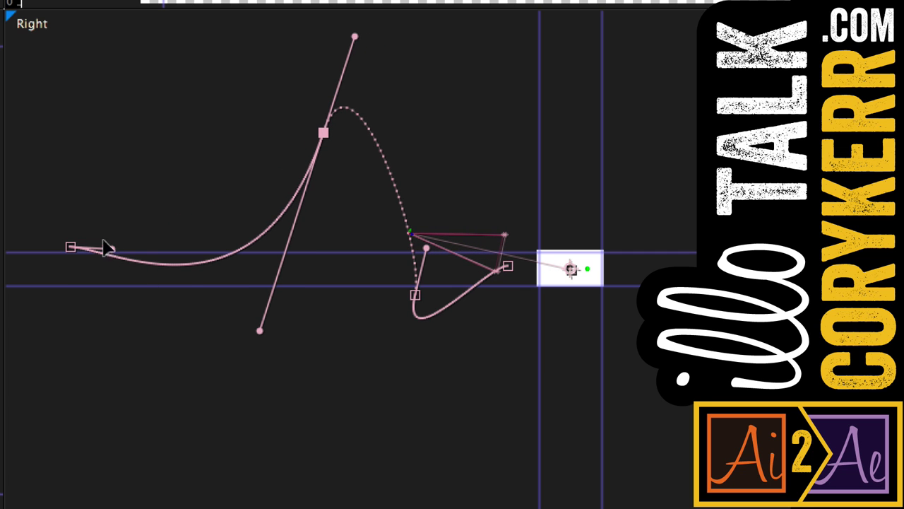
drag(108, 250, 84, 301)
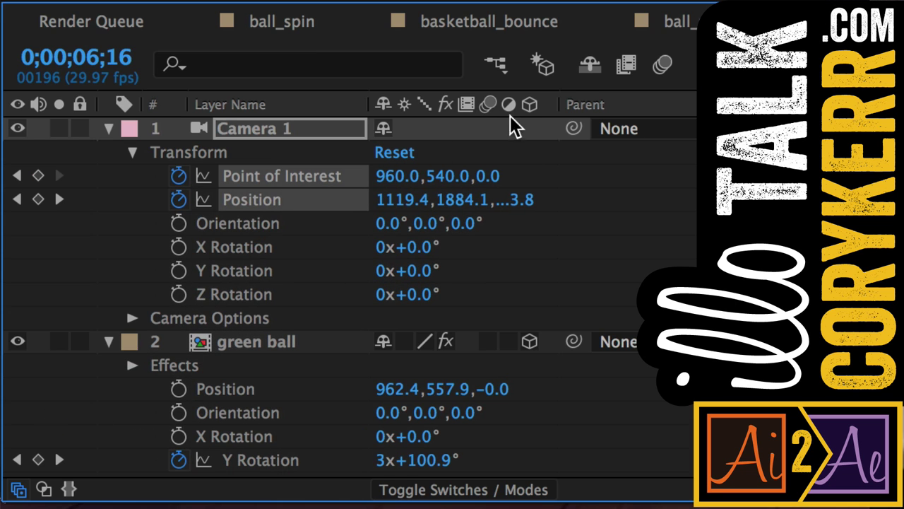
Collapse the properties of Camera 1, green ball and ball_spin 2, then deselect them.
key(ctrl+a)
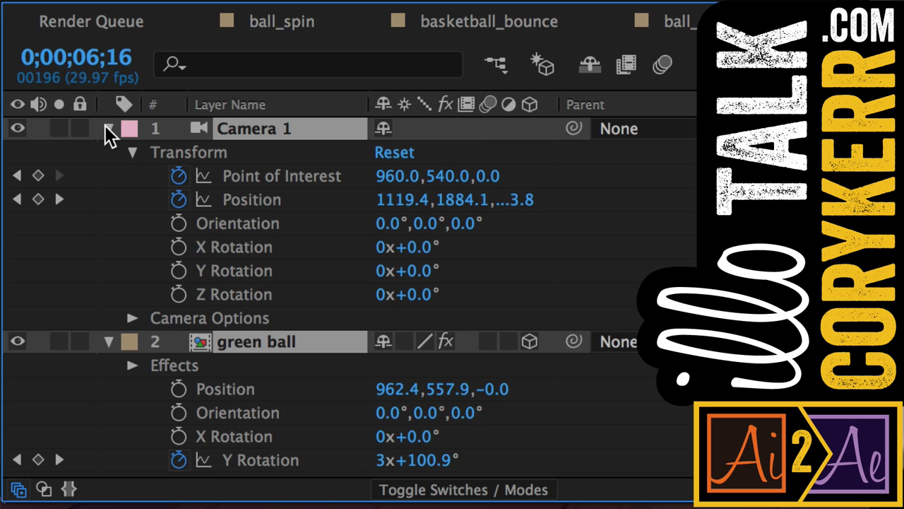
click(109, 128)
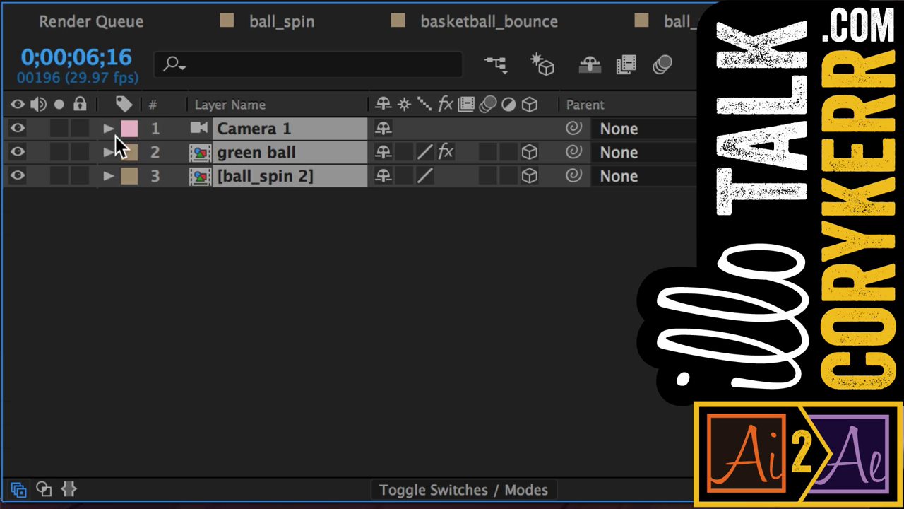
click(517, 309)
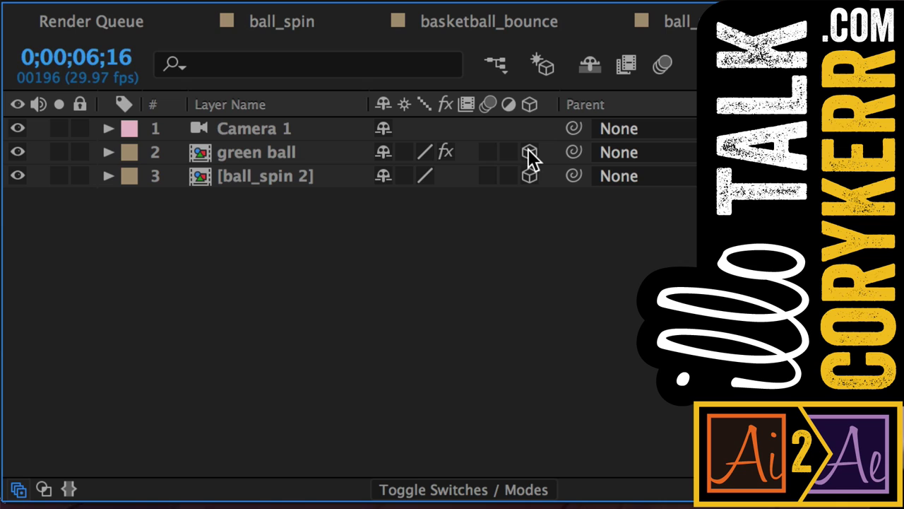